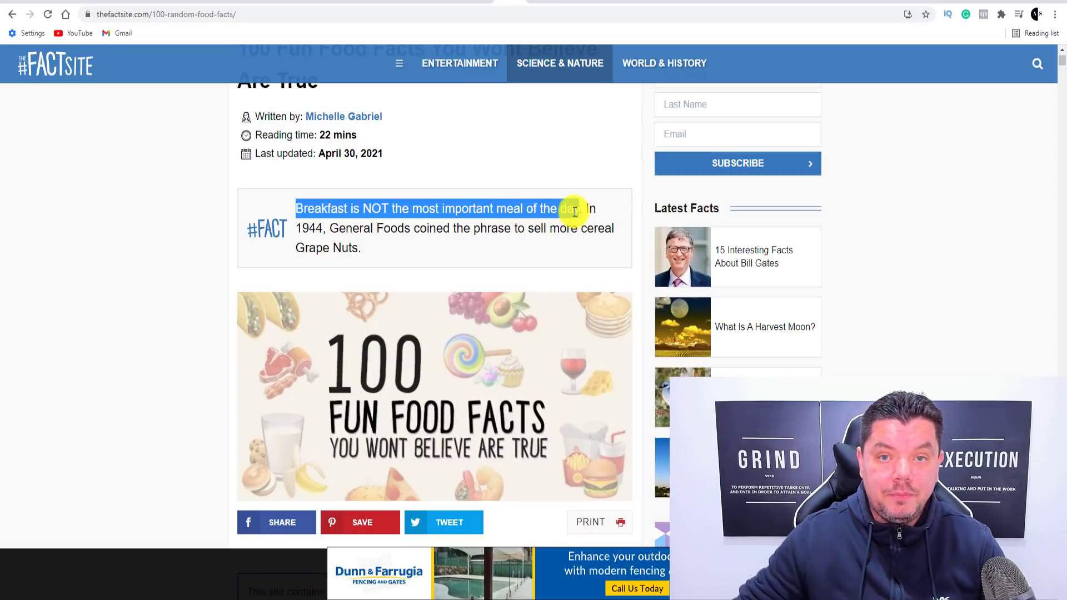
Check invideo's empty story field, then browse The Fact Site's list of random food facts for script material.
{"action": "left_click", "coordinate": [534, 2]}
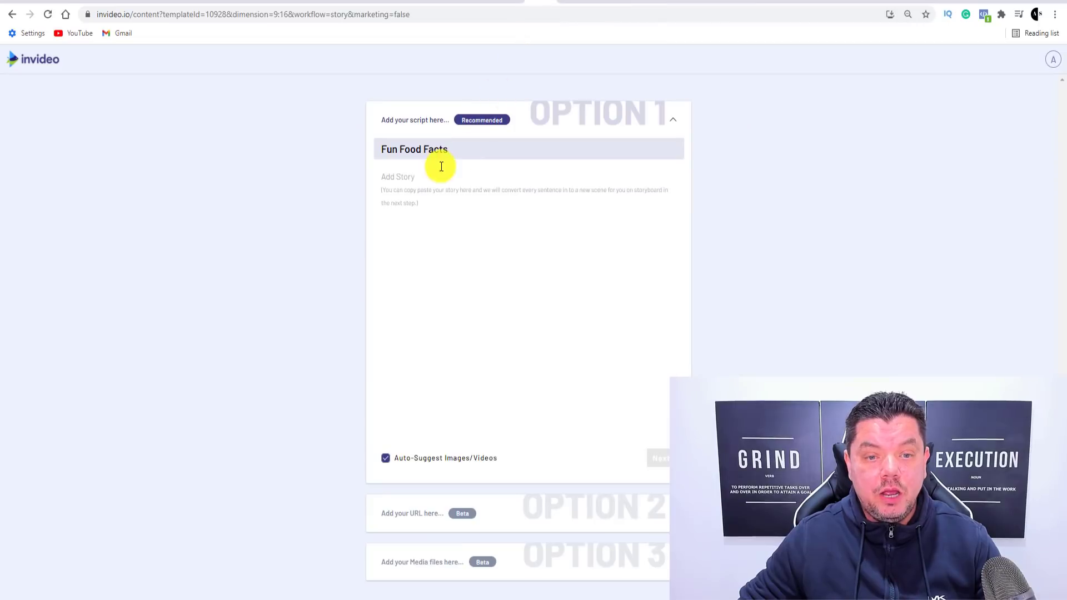
{"action": "left_click", "coordinate": [419, 178]}
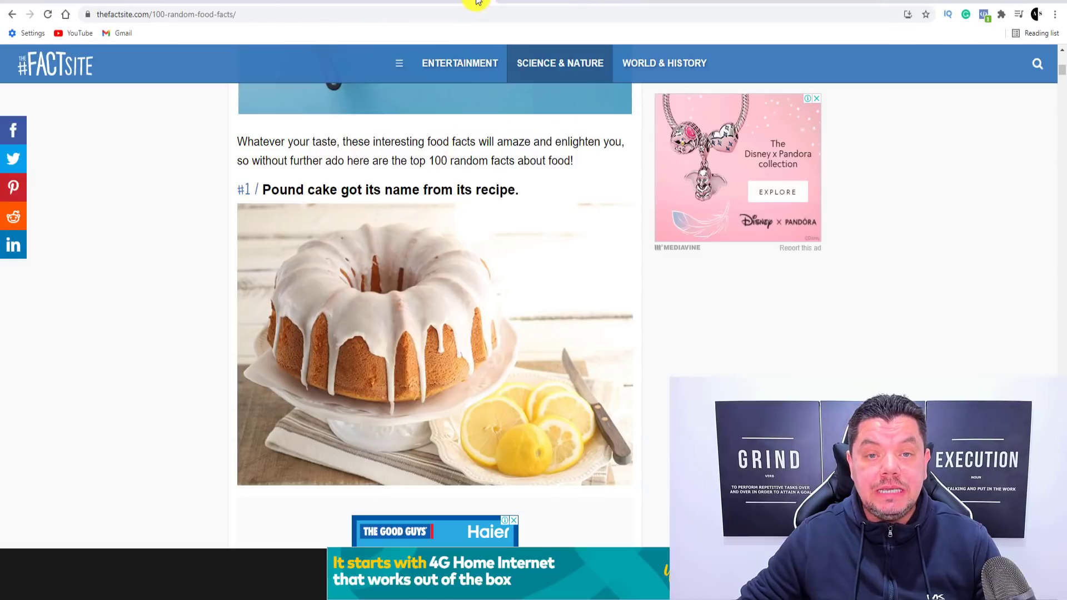
{"action": "scroll", "coordinate": [504, 191], "scroll_direction": "down", "scroll_amount": 9}
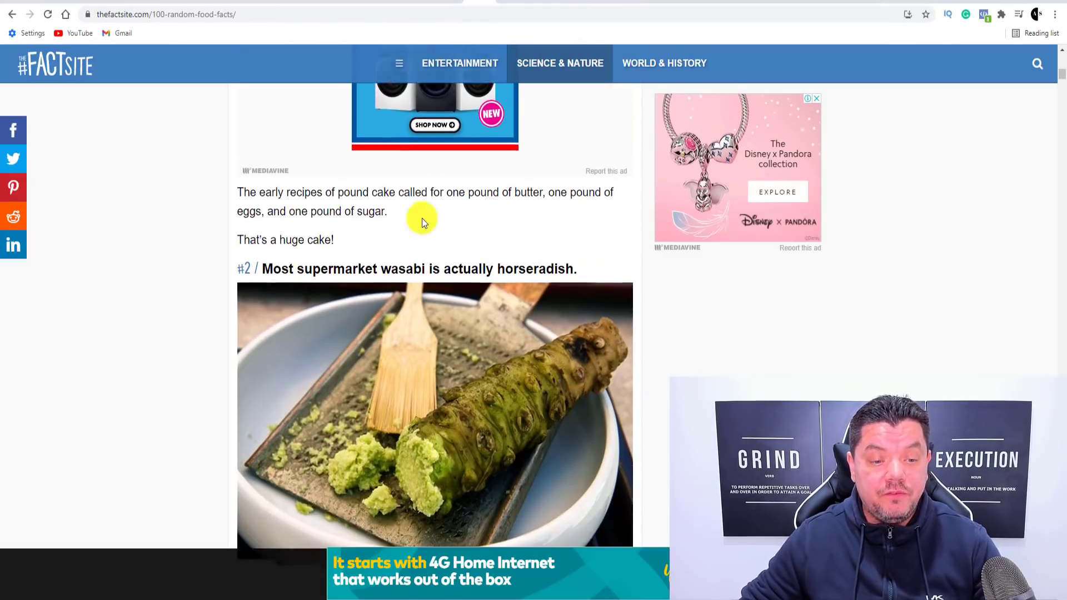
{"action": "scroll", "coordinate": [335, 261], "scroll_direction": "down", "scroll_amount": 18}
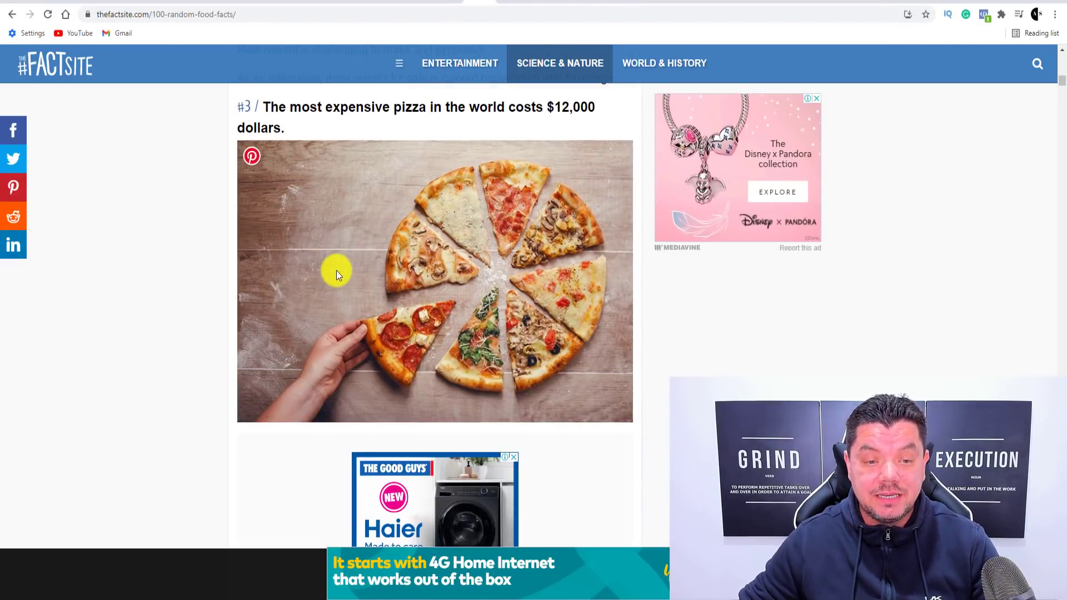
{"action": "scroll", "coordinate": [355, 270], "scroll_direction": "down", "scroll_amount": 14}
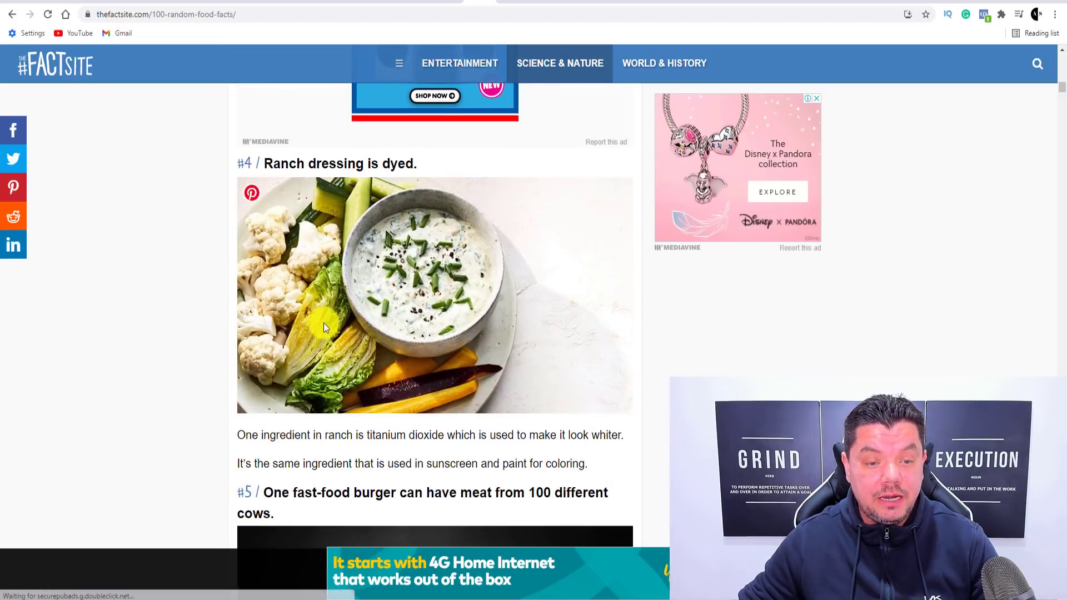
Submit the script "Interesting Food Facts Part 1" with its five food facts in invideo, keeping Auto-Suggest Images/Videos enabled.
{"action": "left_click", "coordinate": [570, 3]}
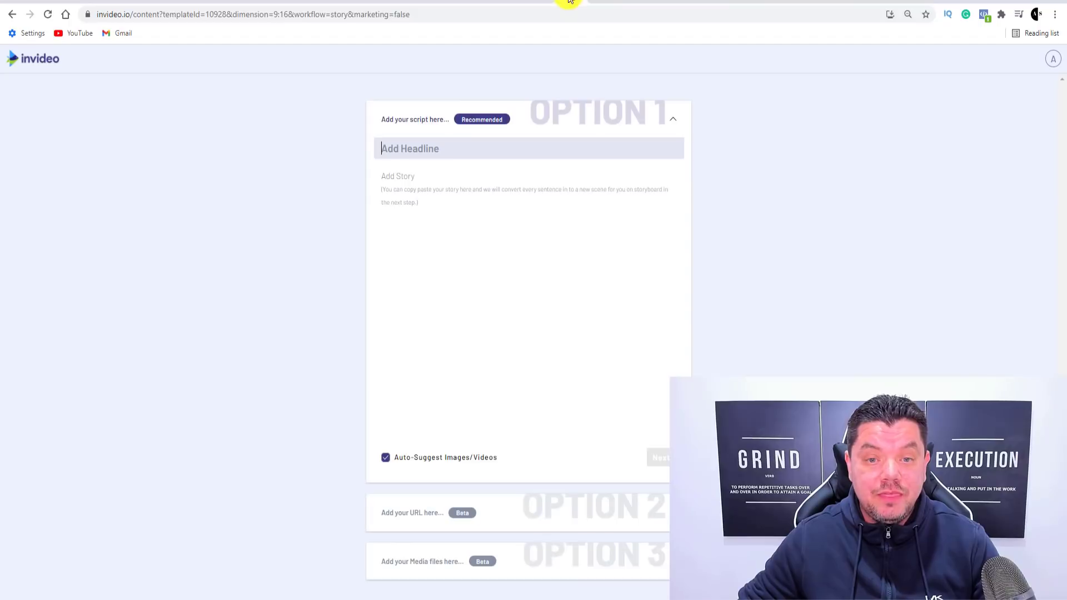
{"action": "left_click", "coordinate": [591, 5]}
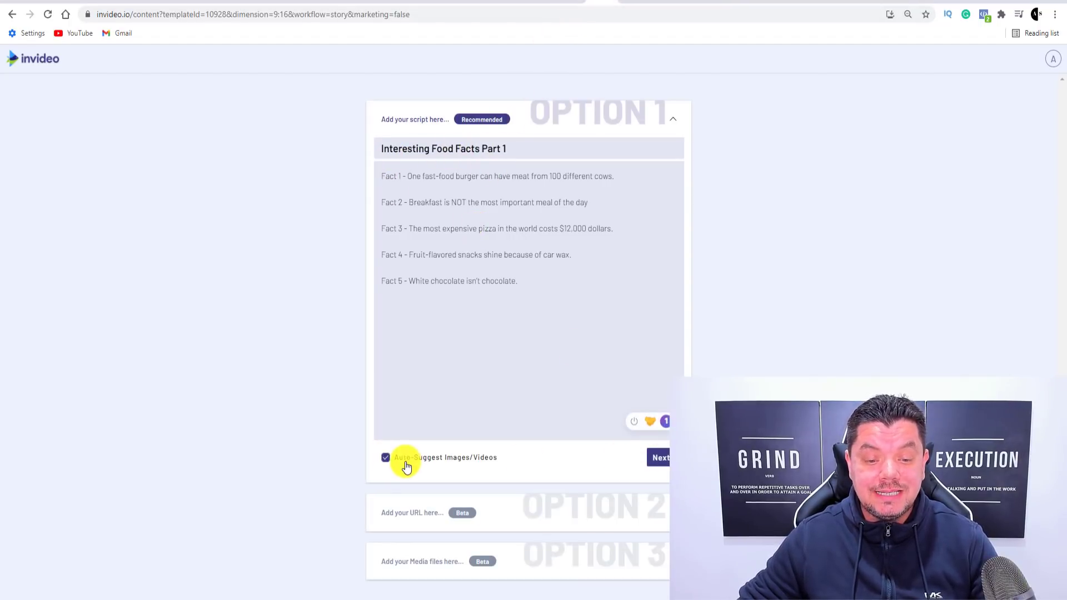
{"action": "left_click", "coordinate": [659, 461]}
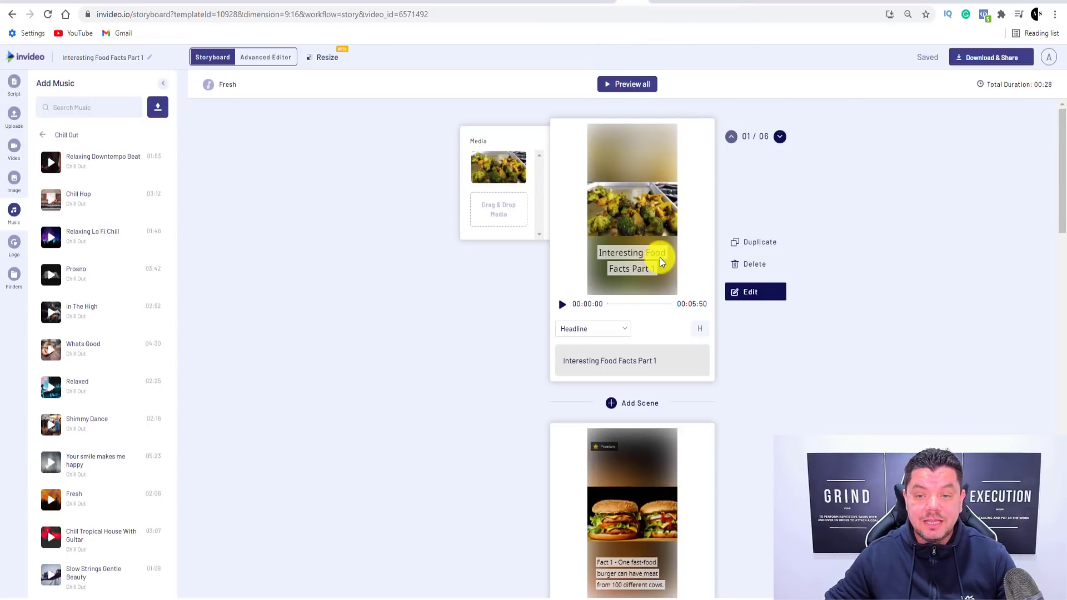
Search the stock images for food and replace the headline scene's media with the photo of meat dishes in bowls.
{"action": "scroll", "coordinate": [659, 258], "scroll_direction": "down", "scroll_amount": 3}
{"action": "scroll", "coordinate": [656, 267], "scroll_direction": "down", "scroll_amount": 10}
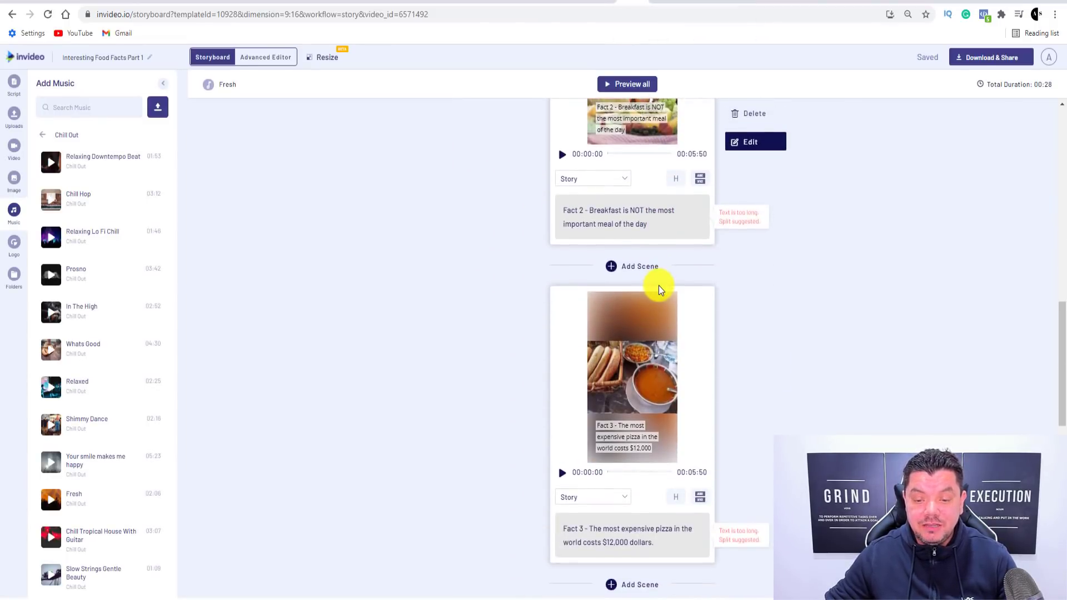
{"action": "scroll", "coordinate": [728, 331], "scroll_direction": "up", "scroll_amount": 13}
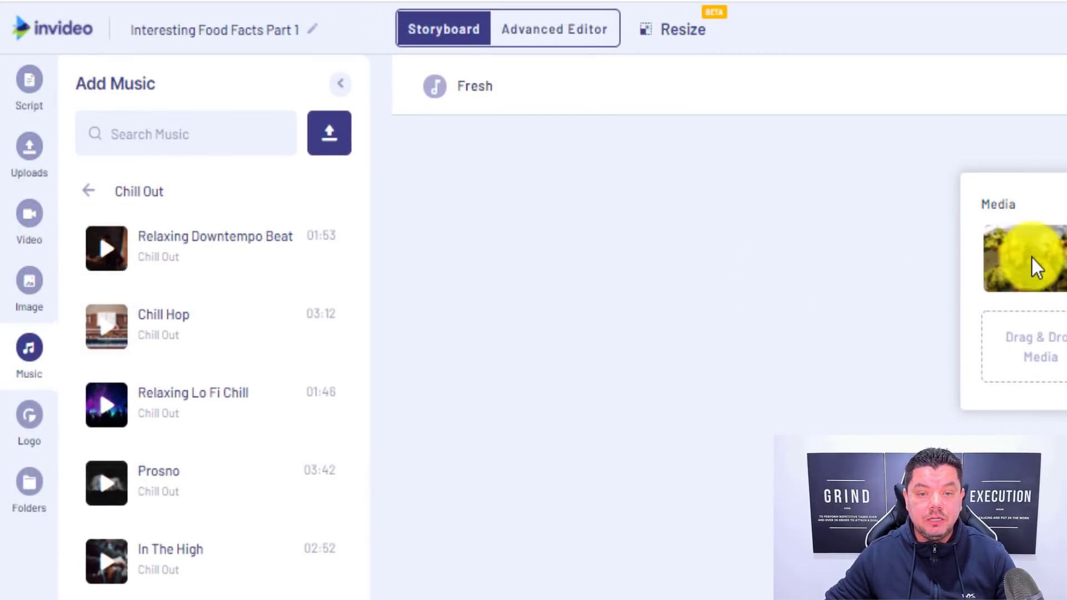
{"action": "left_click", "coordinate": [29, 286]}
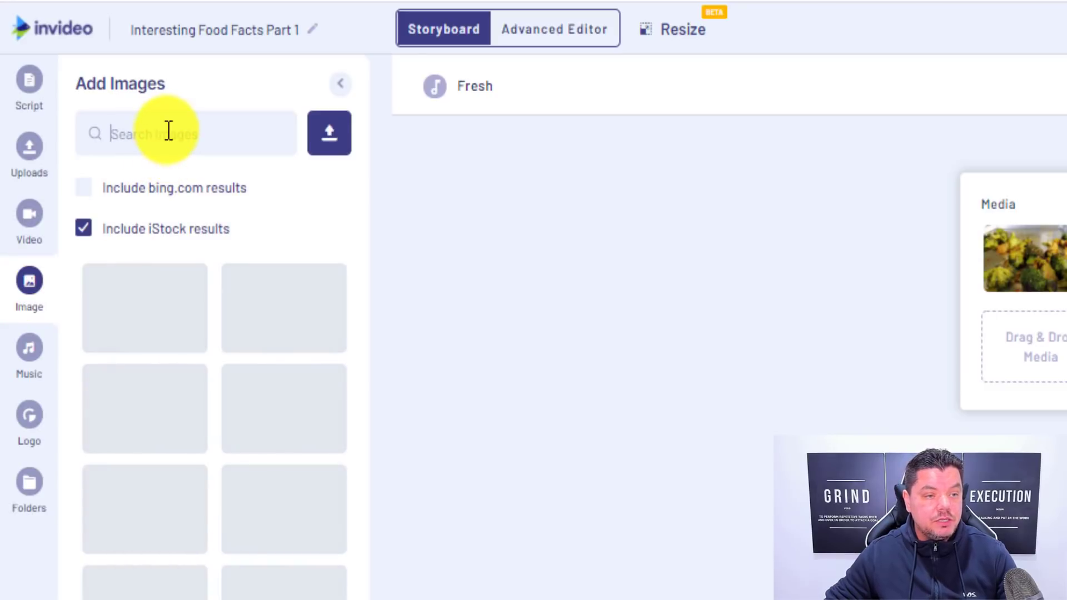
{"action": "type", "text": "foo"}
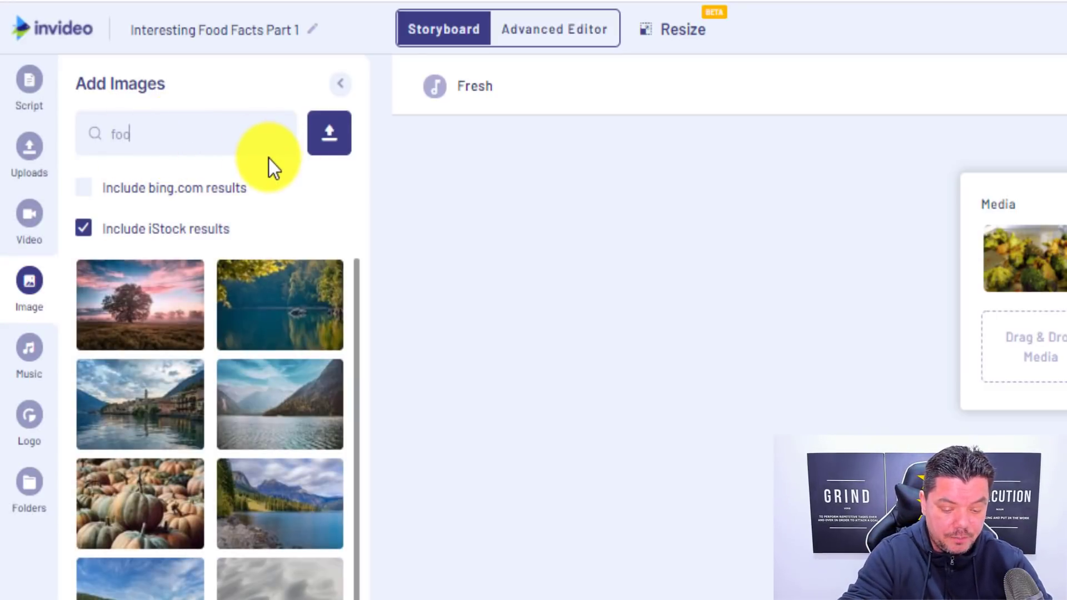
{"action": "type", "text": "d"}
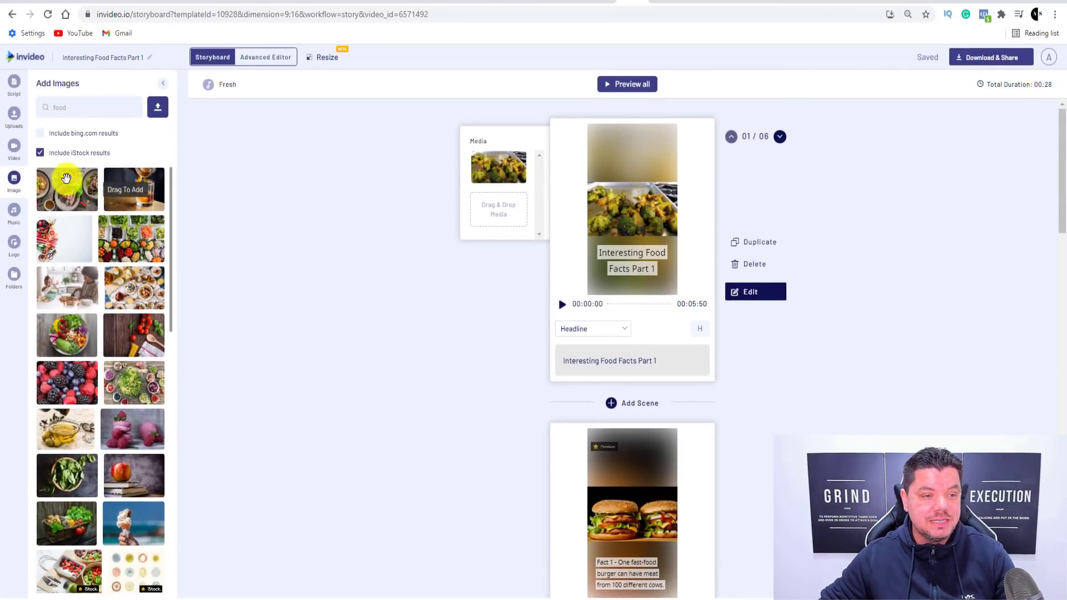
{"action": "left_click_drag", "start_coordinate": [67, 186], "coordinate": [493, 173]}
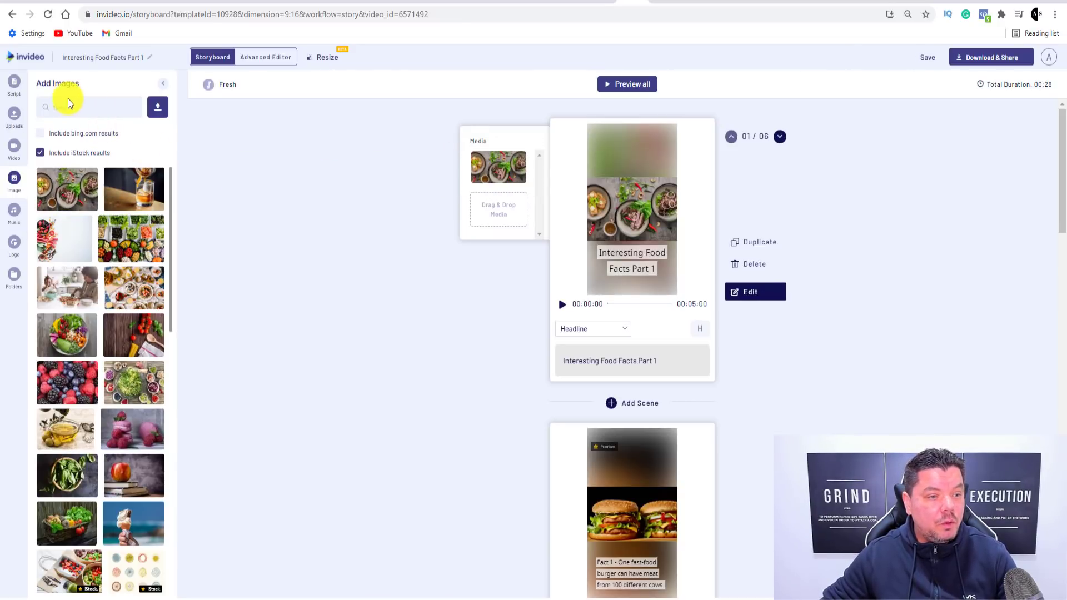
Search the stock videos for food and replace the headline scene's media with the cooked breakfast clip, trimmed to fit the scene.
{"action": "left_click", "coordinate": [14, 147]}
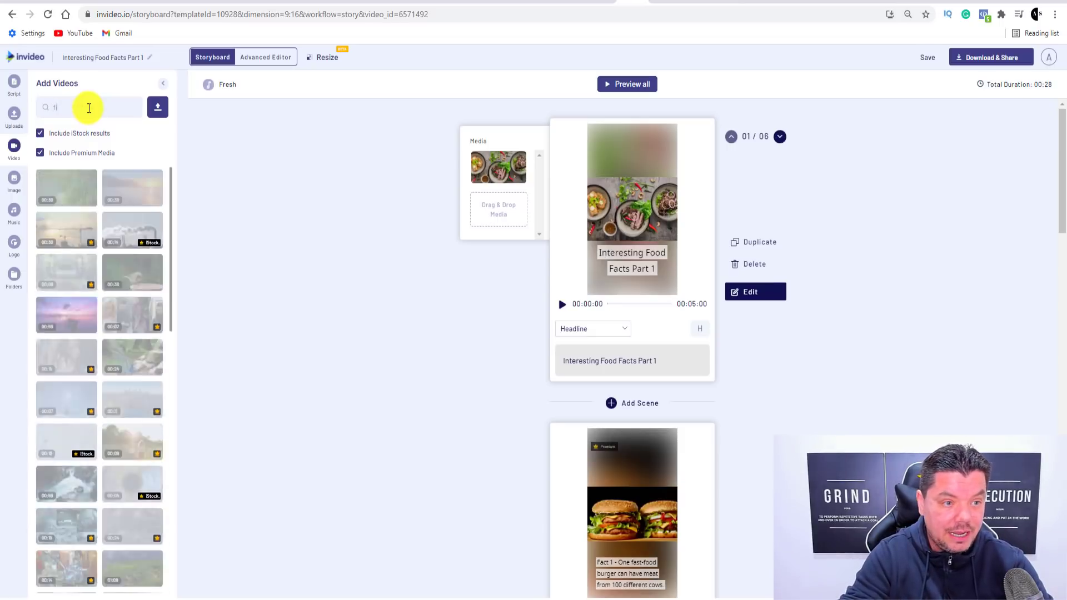
{"action": "key", "text": "BackSpace"}
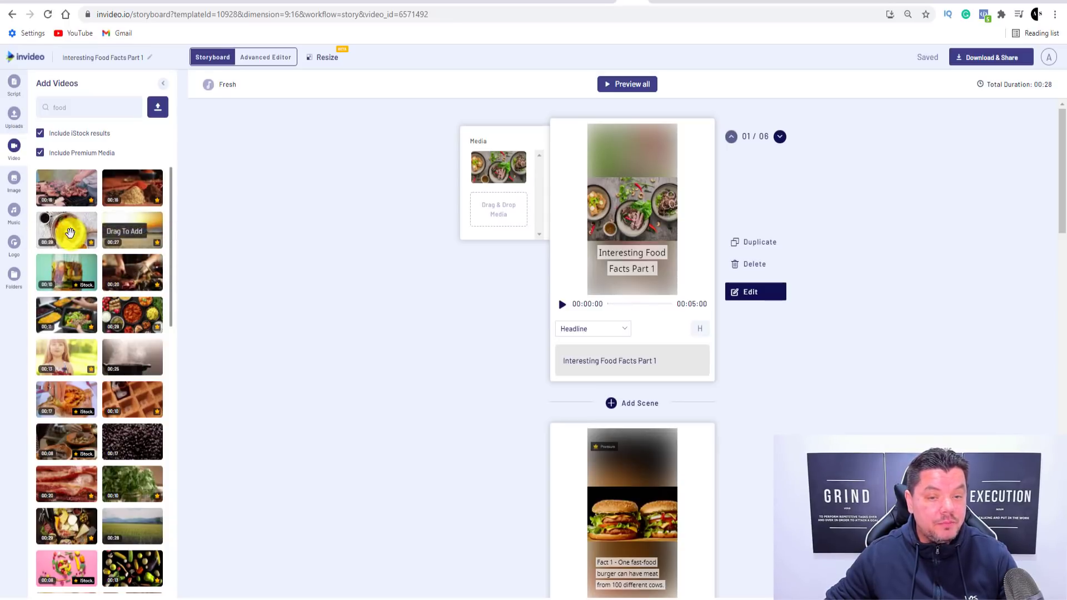
{"action": "left_click_drag", "start_coordinate": [71, 231], "coordinate": [503, 172]}
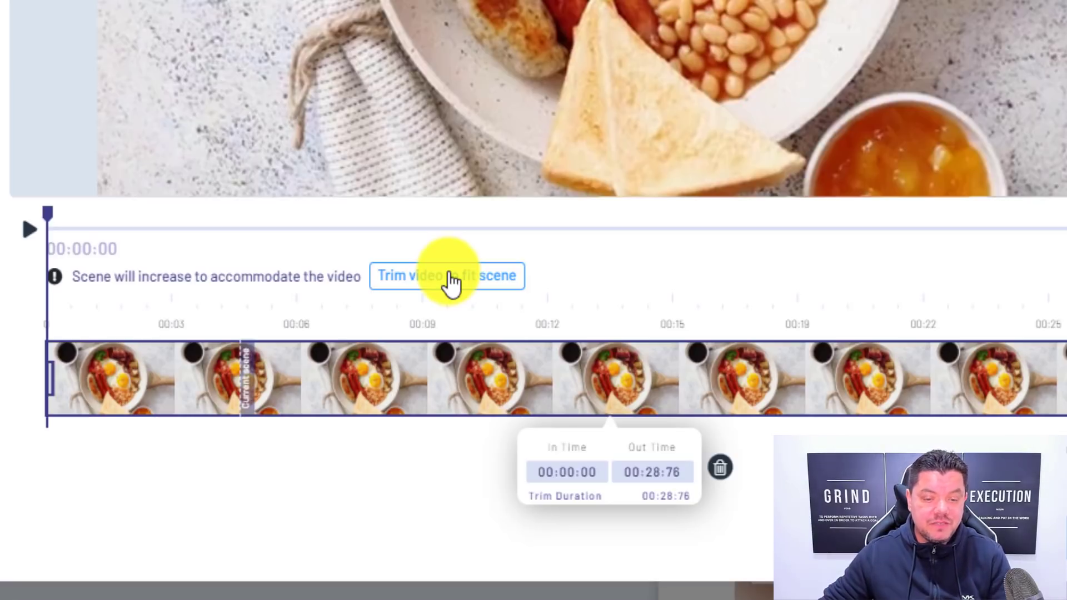
{"action": "left_click", "coordinate": [451, 278]}
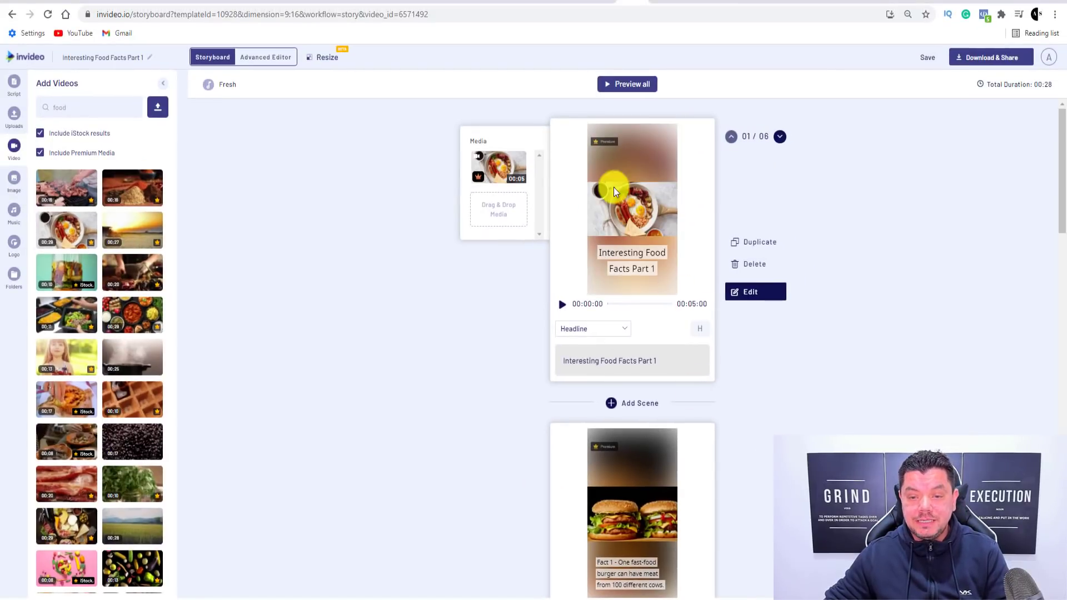
Search the stock videos for cows, replace the Fact 1 scene's media with the iStock herd clip and trim it to the scene.
{"action": "scroll", "coordinate": [667, 331], "scroll_direction": "down", "scroll_amount": 3}
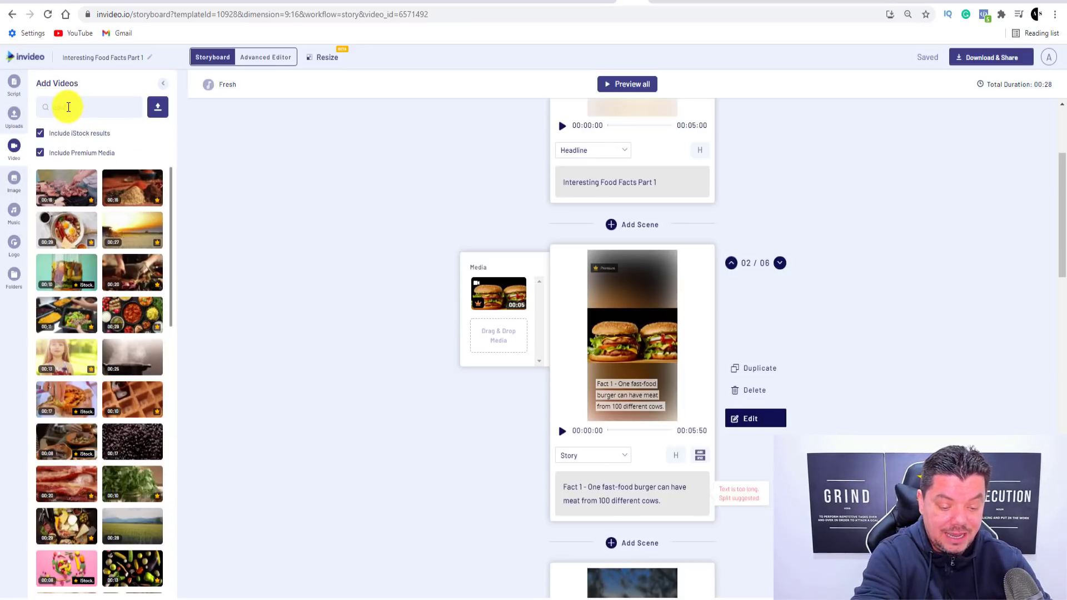
{"action": "key", "text": "Return"}
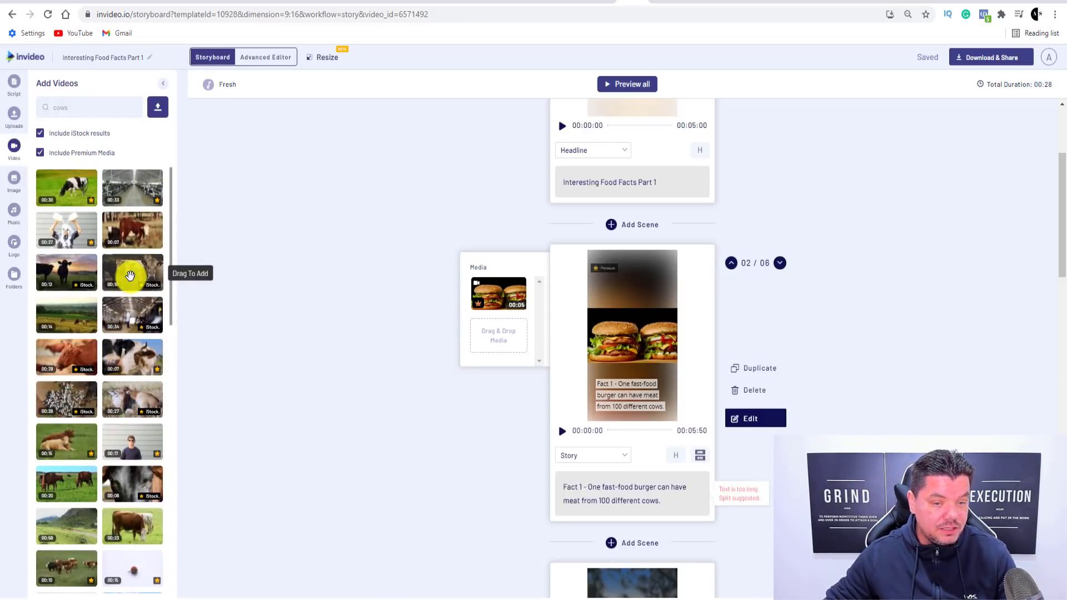
{"action": "left_click_drag", "start_coordinate": [131, 275], "coordinate": [502, 305]}
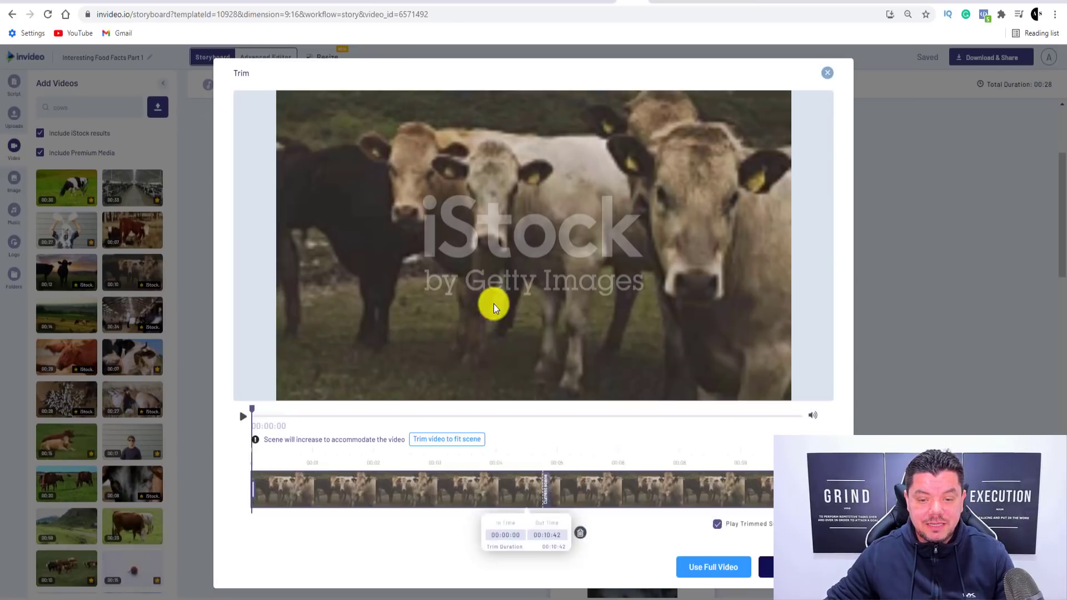
{"action": "left_click", "coordinate": [430, 440]}
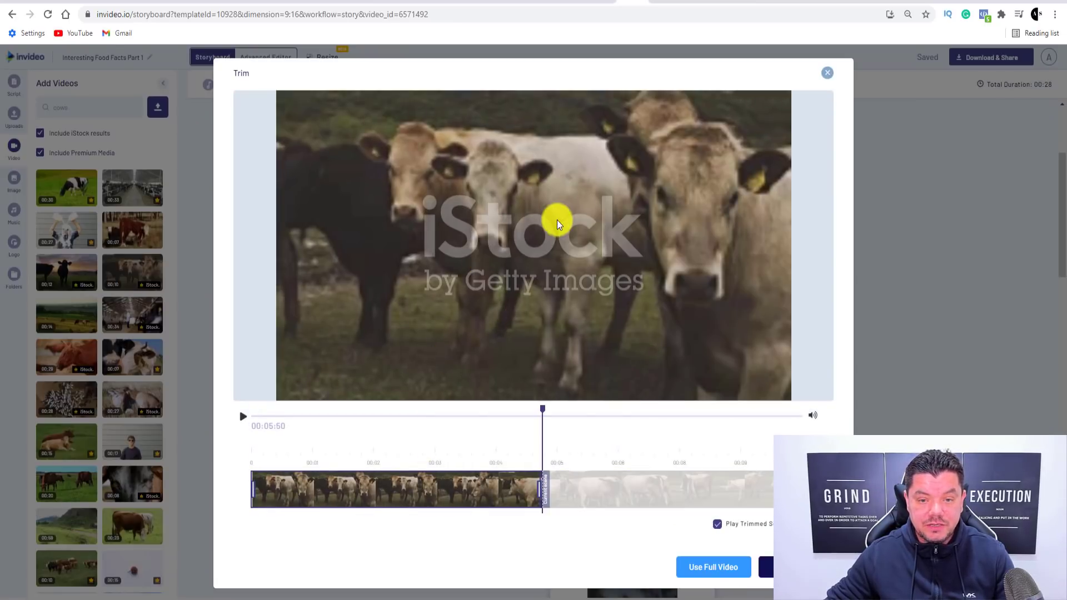
{"action": "left_click", "coordinate": [778, 567]}
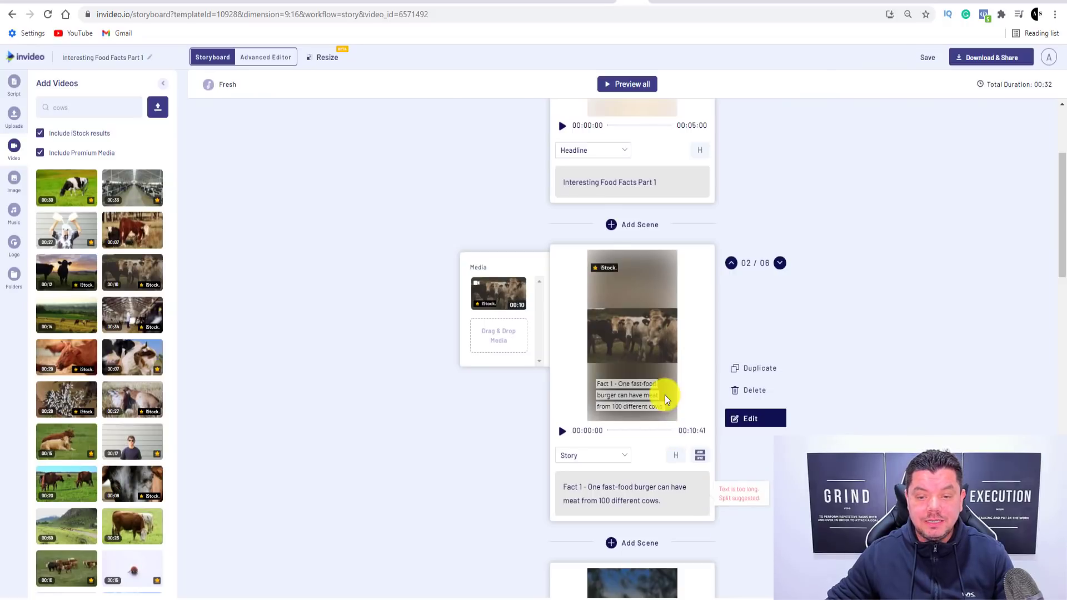
Search the stock images for Breakfast and replace the Fact 2 scene's media with the overhead photo of a shared meal.
{"action": "scroll", "coordinate": [664, 396], "scroll_direction": "down", "scroll_amount": 4}
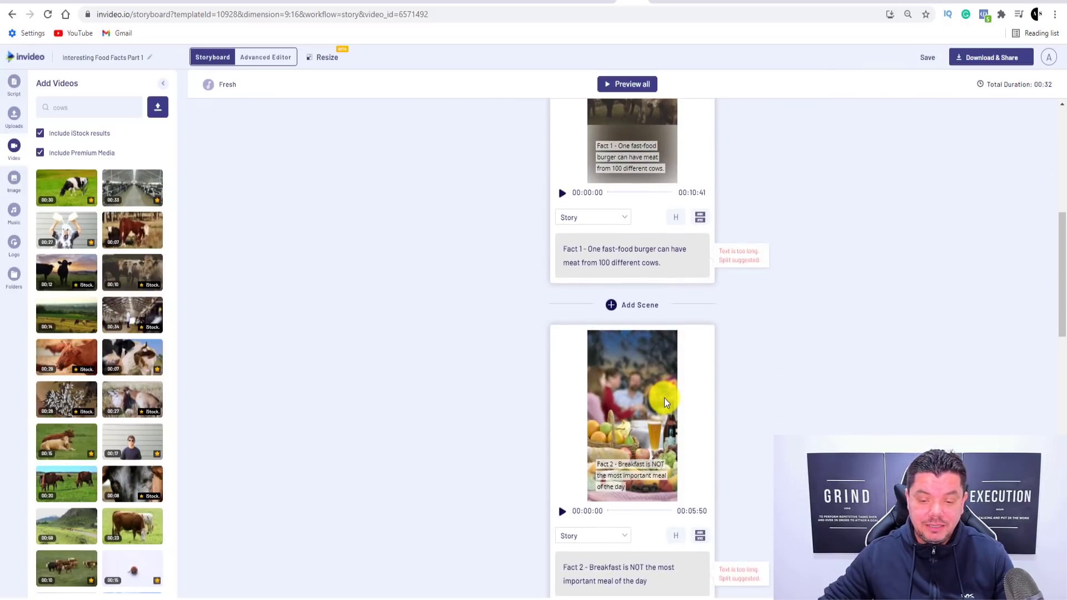
{"action": "scroll", "coordinate": [664, 397], "scroll_direction": "down", "scroll_amount": 2}
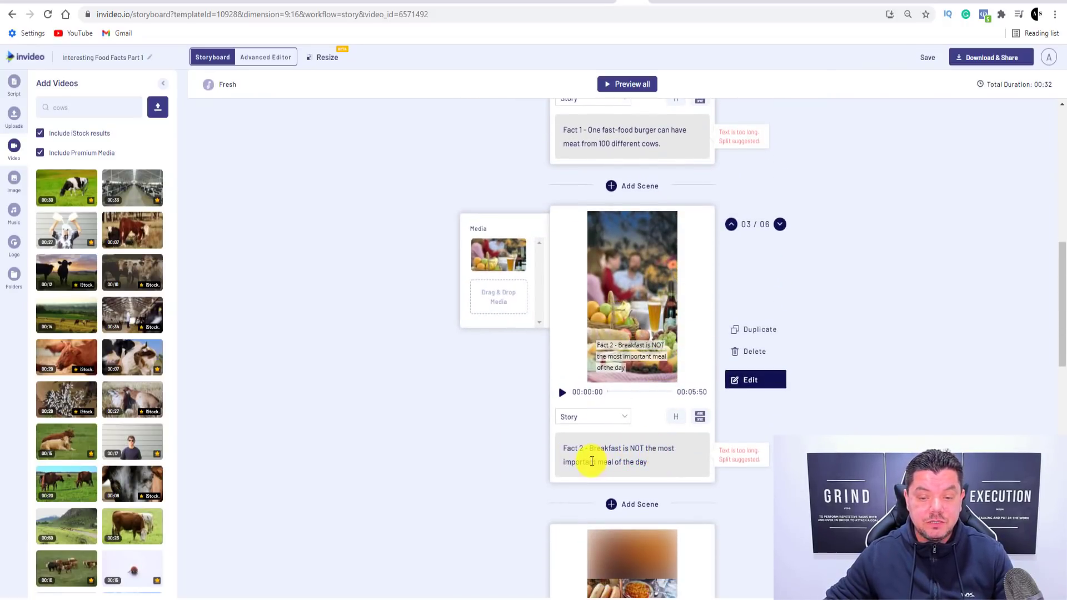
{"action": "left_click", "coordinate": [67, 107]}
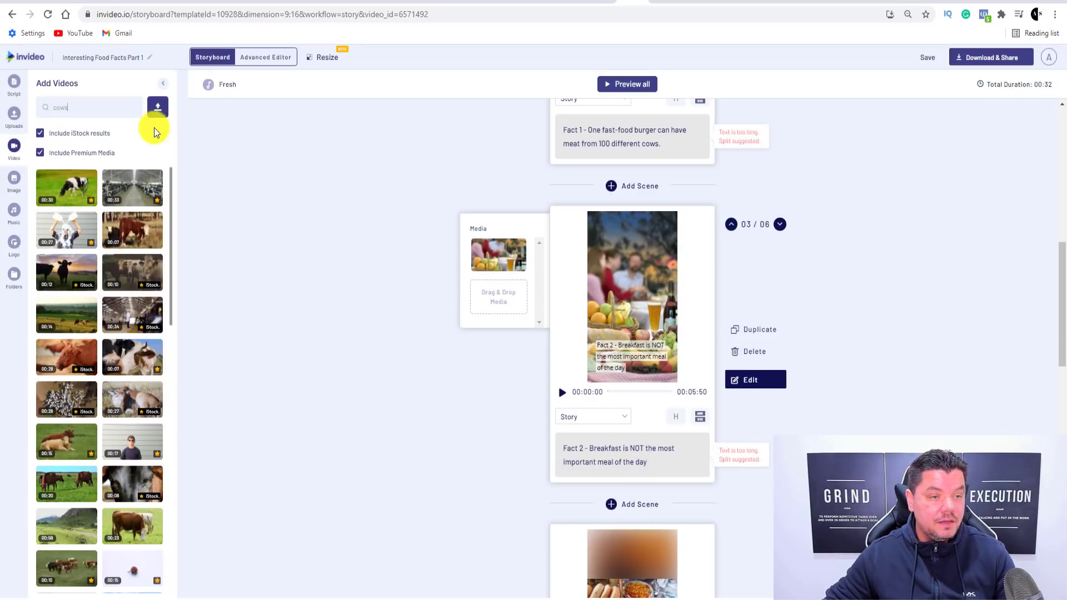
{"action": "left_click", "coordinate": [14, 178]}
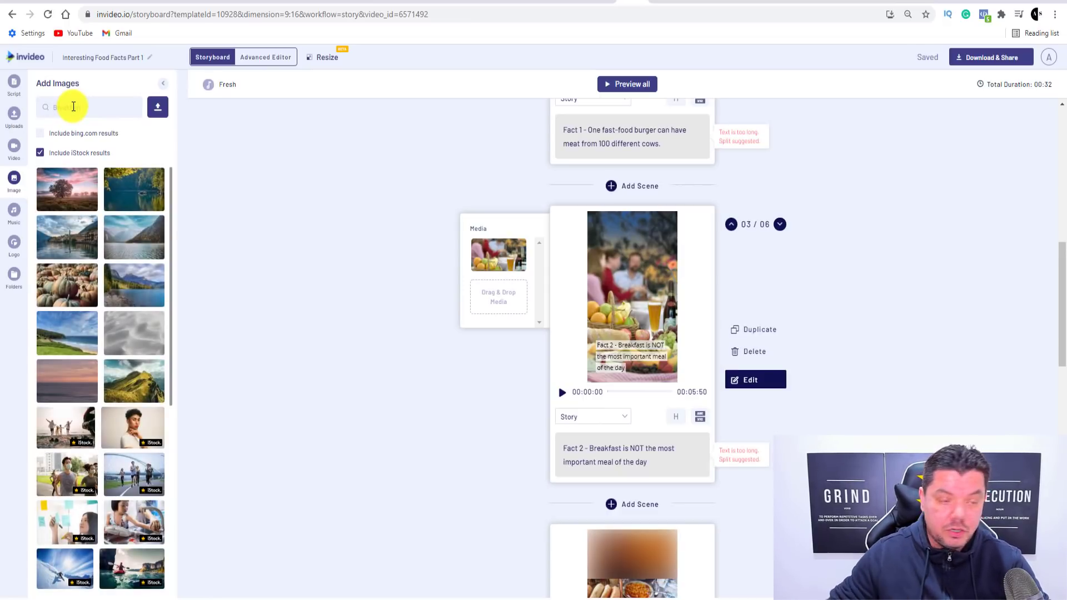
{"action": "type", "text": "Breakfast"}
{"action": "key", "text": "Return"}
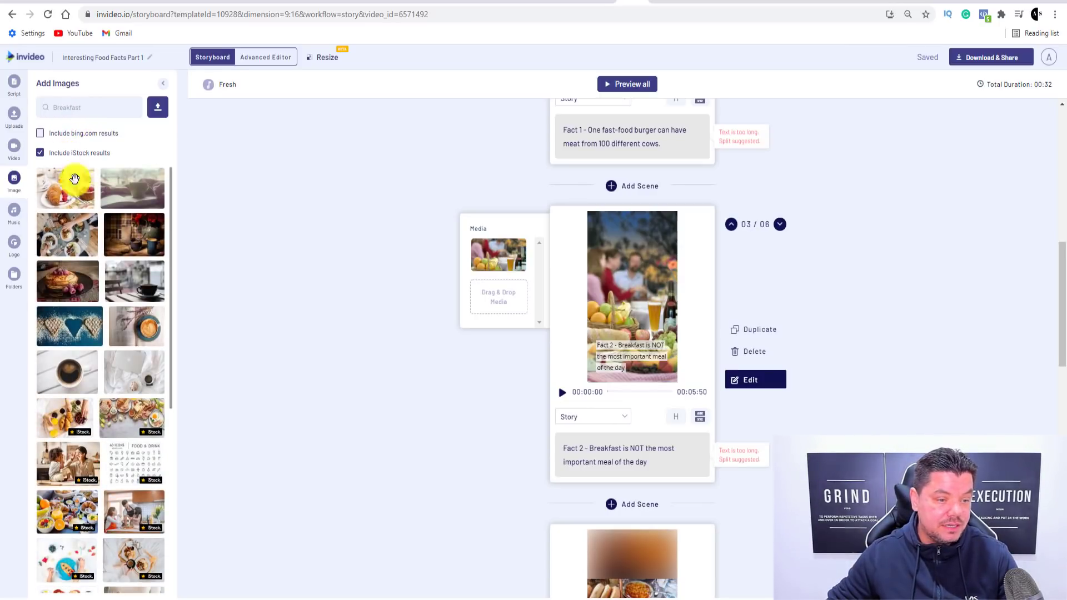
{"action": "left_click_drag", "start_coordinate": [67, 234], "coordinate": [498, 297]}
Search the stock videos for pizza and replace the Fact 3 scene's media with the iStock pizza close-up, trimmed to fit the scene.
{"action": "scroll", "coordinate": [669, 435], "scroll_direction": "down", "scroll_amount": 5}
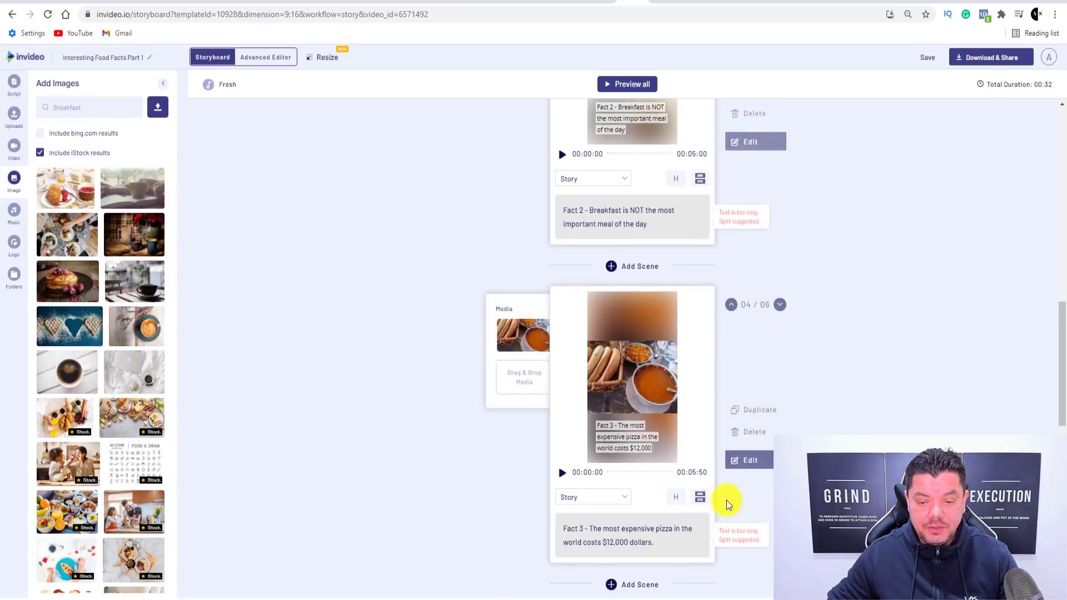
{"action": "scroll", "coordinate": [614, 476], "scroll_direction": "down", "scroll_amount": 1}
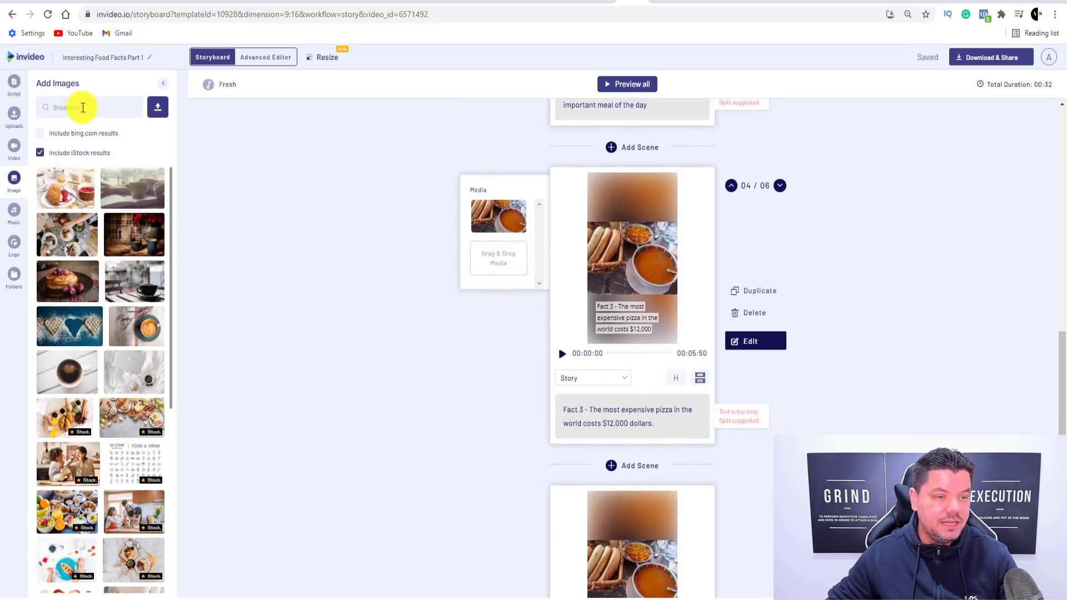
{"action": "left_click", "coordinate": [15, 146]}
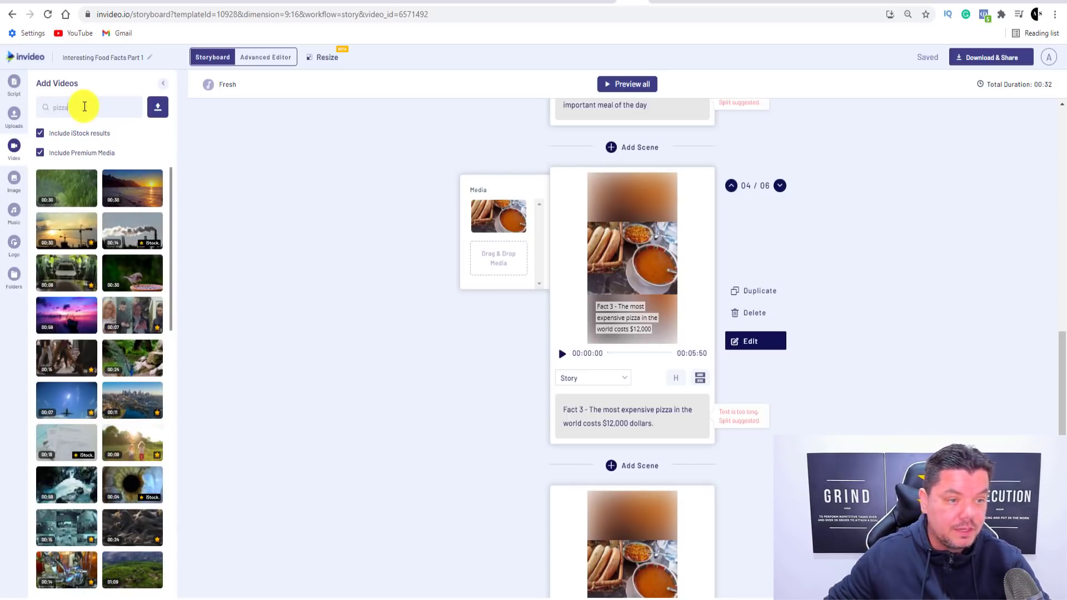
{"action": "key", "text": "Return"}
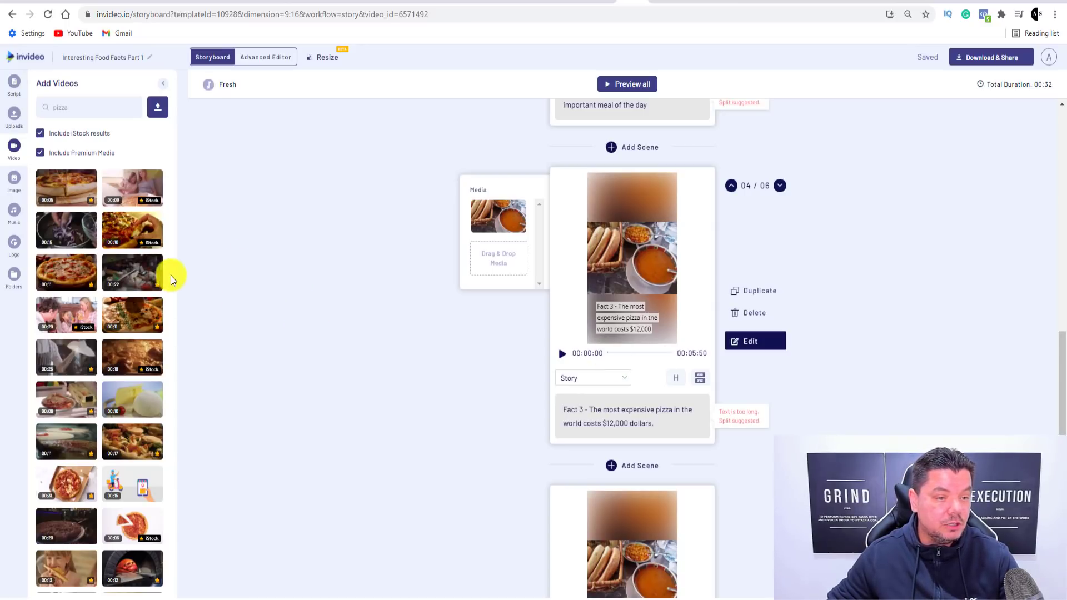
{"action": "left_click_drag", "start_coordinate": [131, 231], "coordinate": [498, 229]}
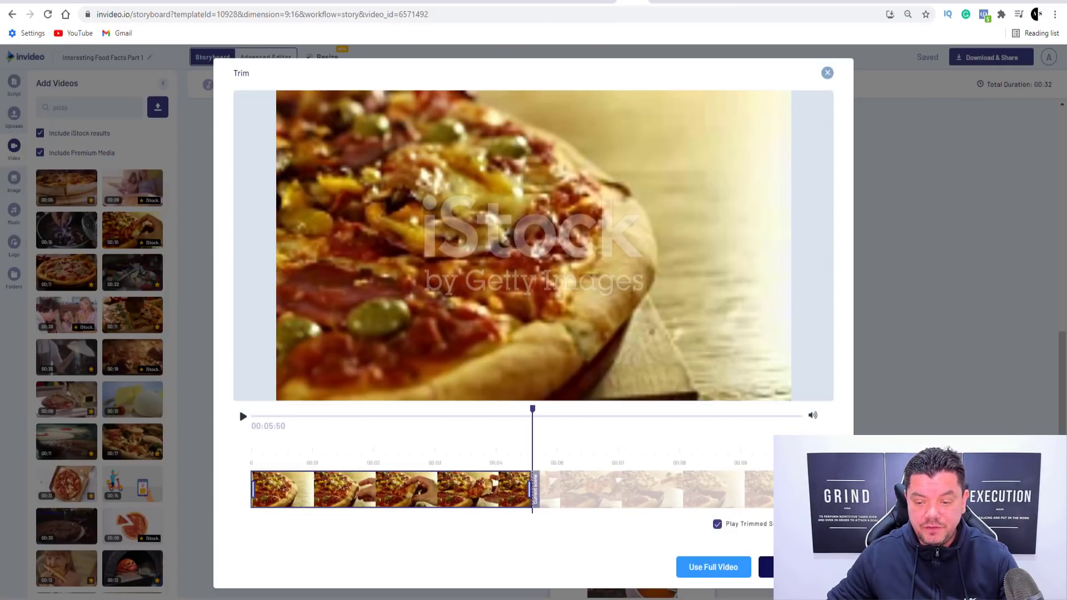
{"action": "left_click", "coordinate": [765, 566]}
Search the stock videos for car wax and replace the Fact 4 scene's media with the car-polishing clip, trimmed to fit the scene.
{"action": "scroll", "coordinate": [722, 429], "scroll_direction": "down", "scroll_amount": 5}
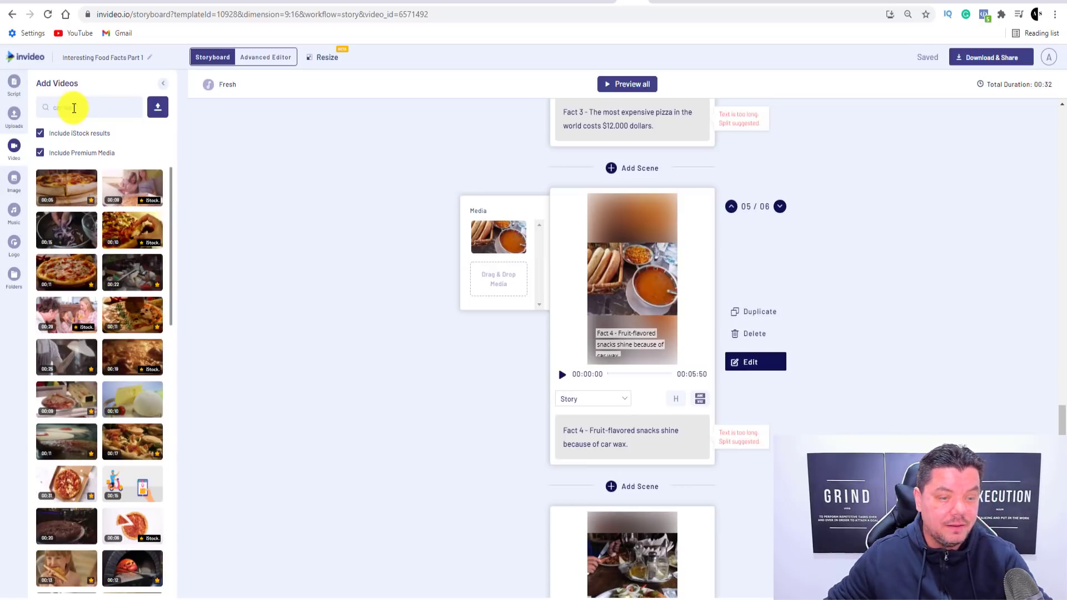
{"action": "key", "text": "Return"}
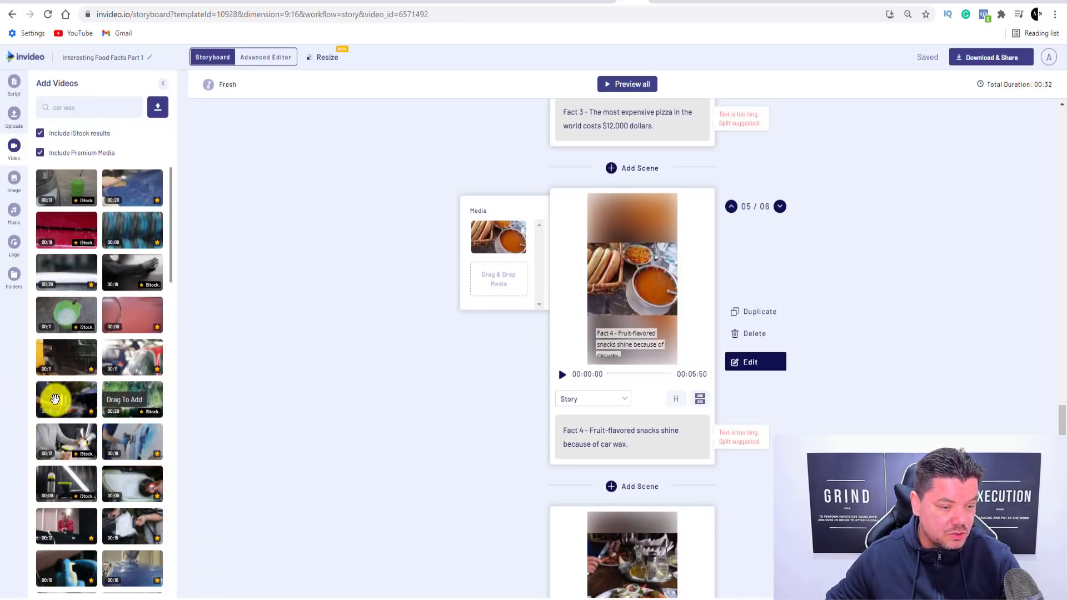
{"action": "left_click_drag", "start_coordinate": [55, 399], "coordinate": [493, 228]}
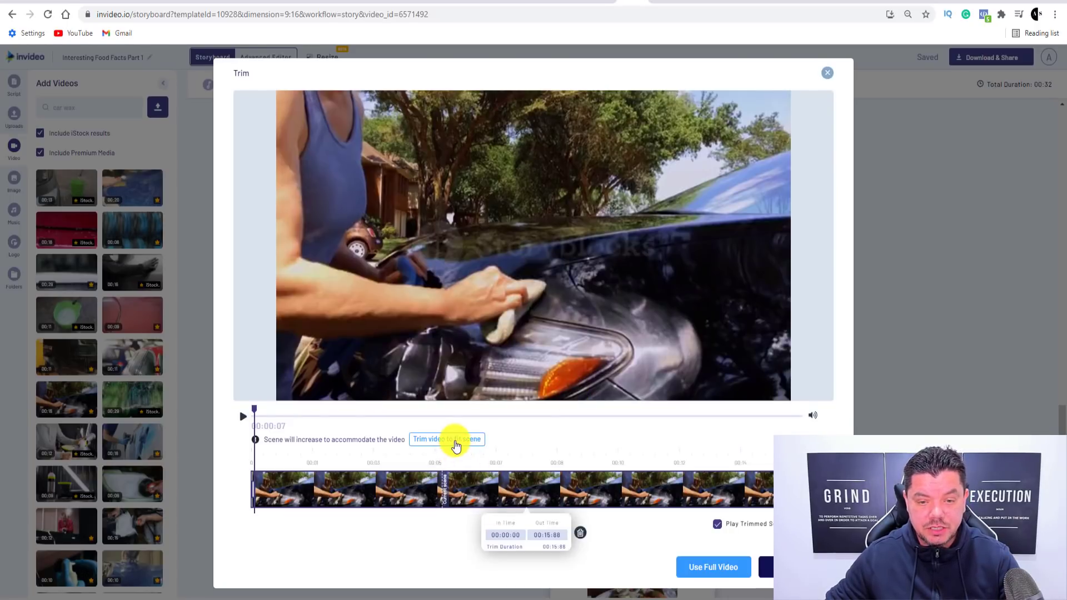
{"action": "left_click", "coordinate": [469, 439]}
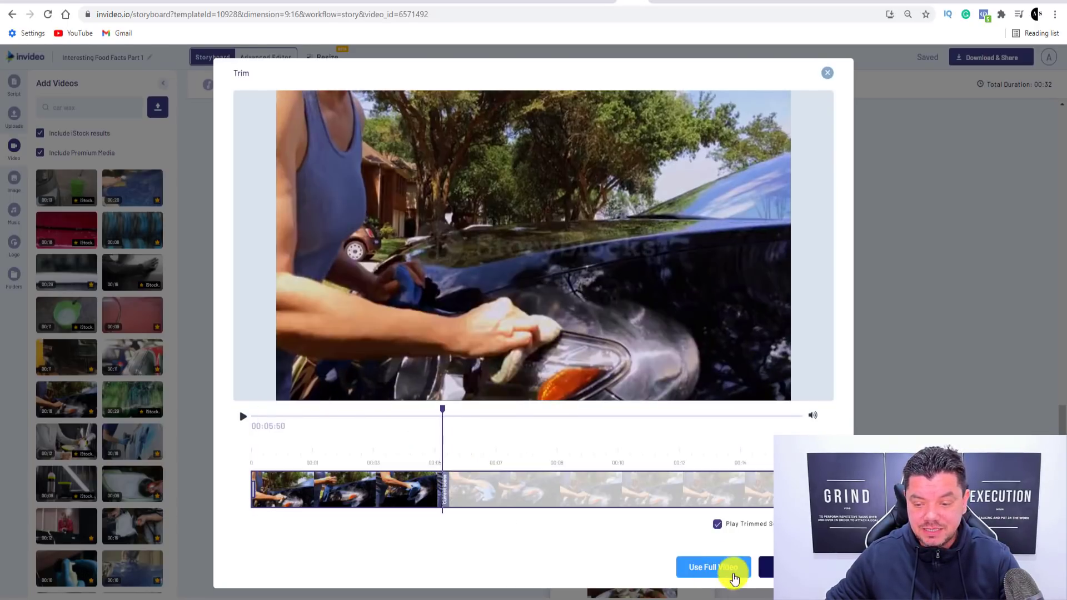
{"action": "left_click", "coordinate": [778, 566]}
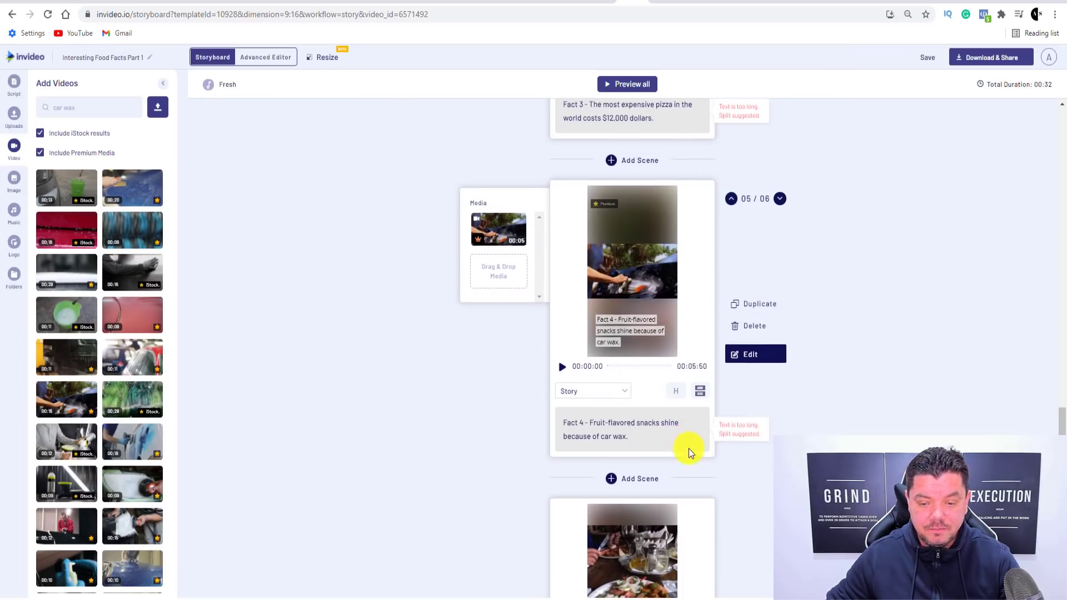
Search the stock images for white chocolate and replace the Fact 5 scene's media with the photo of white chocolate pieces.
{"action": "scroll", "coordinate": [689, 453], "scroll_direction": "down", "scroll_amount": 4}
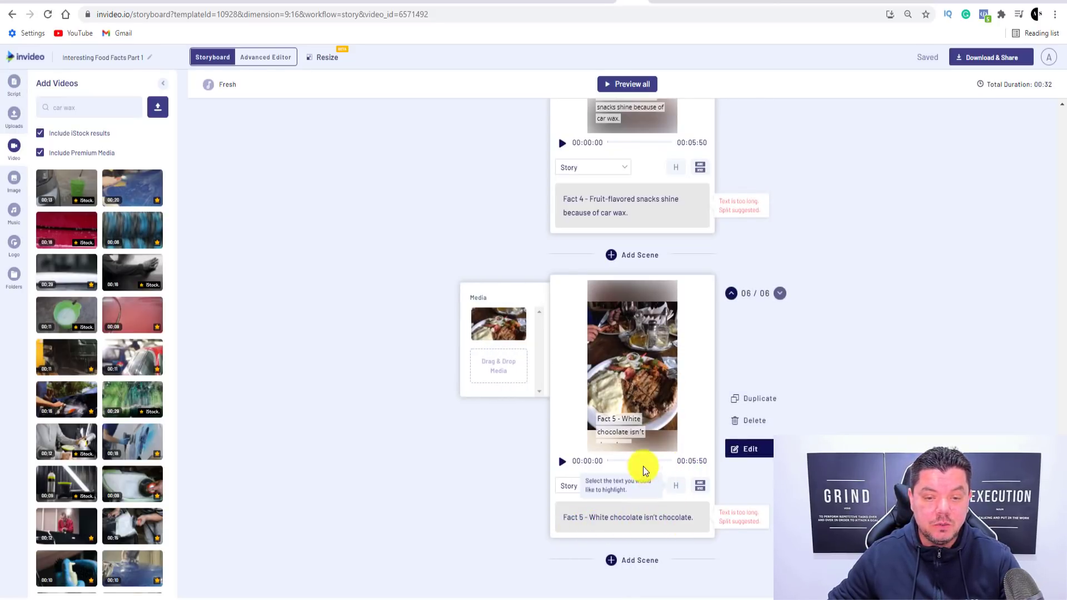
{"action": "left_click", "coordinate": [16, 177]}
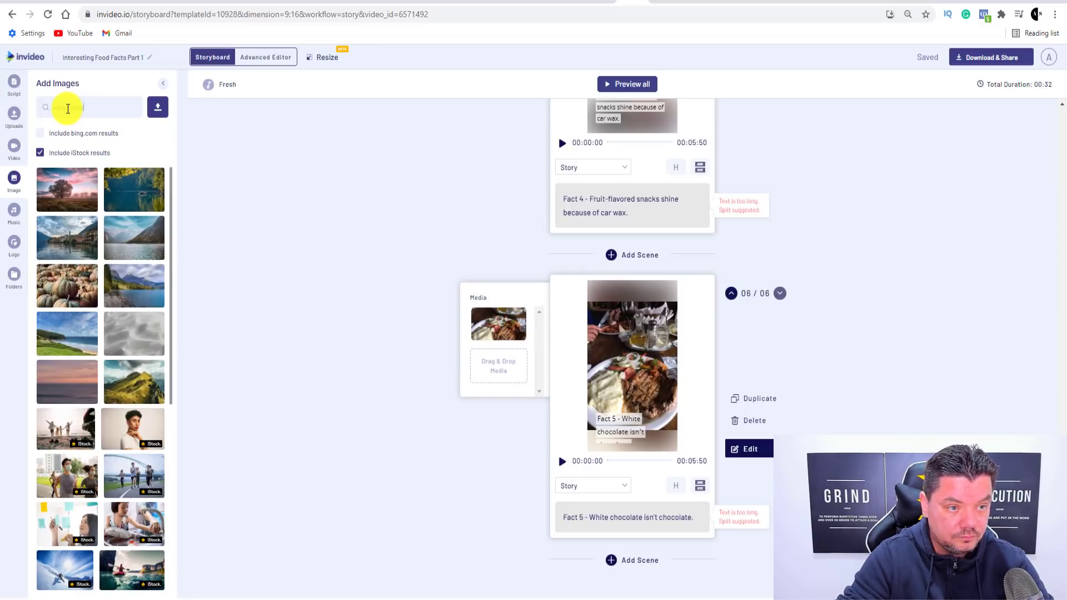
{"action": "key", "text": "Return"}
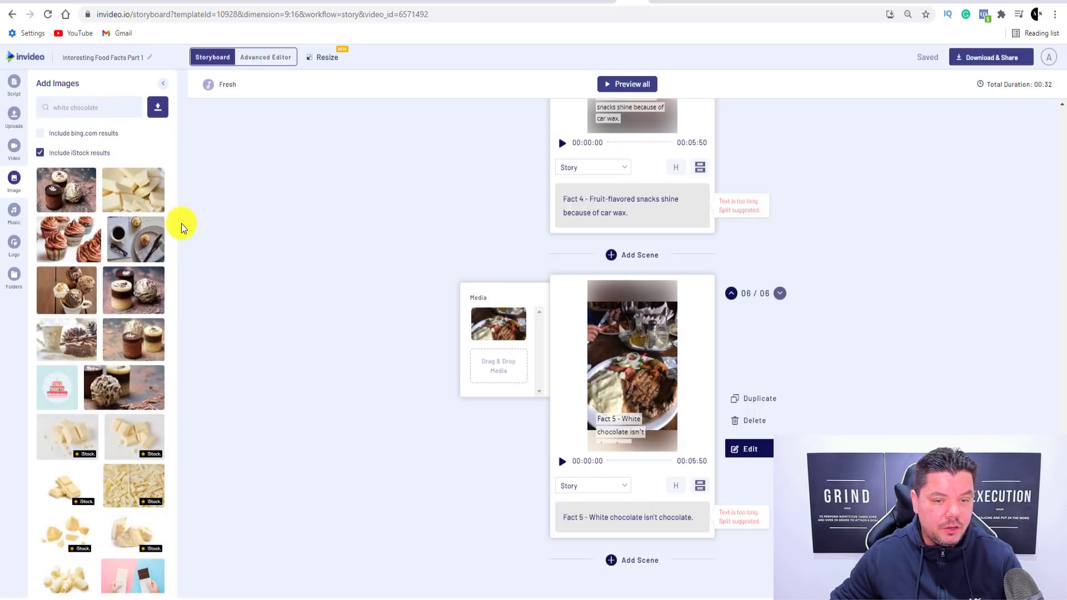
{"action": "left_click_drag", "start_coordinate": [124, 190], "coordinate": [490, 336]}
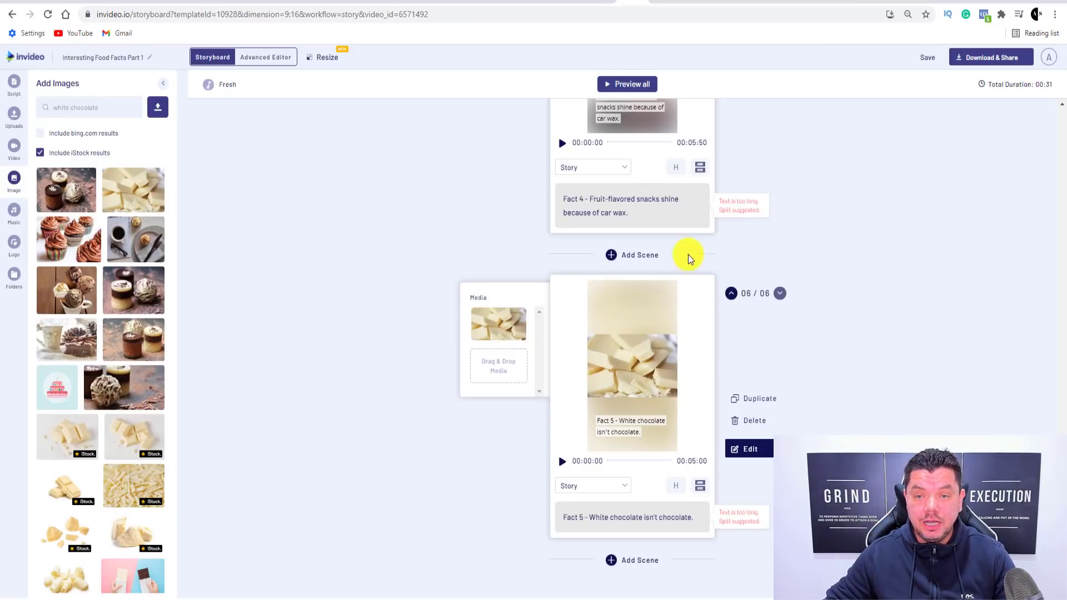
Look over the music library genres and preview the whole video, closing the preview when finished.
{"action": "scroll", "coordinate": [239, 183], "scroll_direction": "up", "scroll_amount": 3}
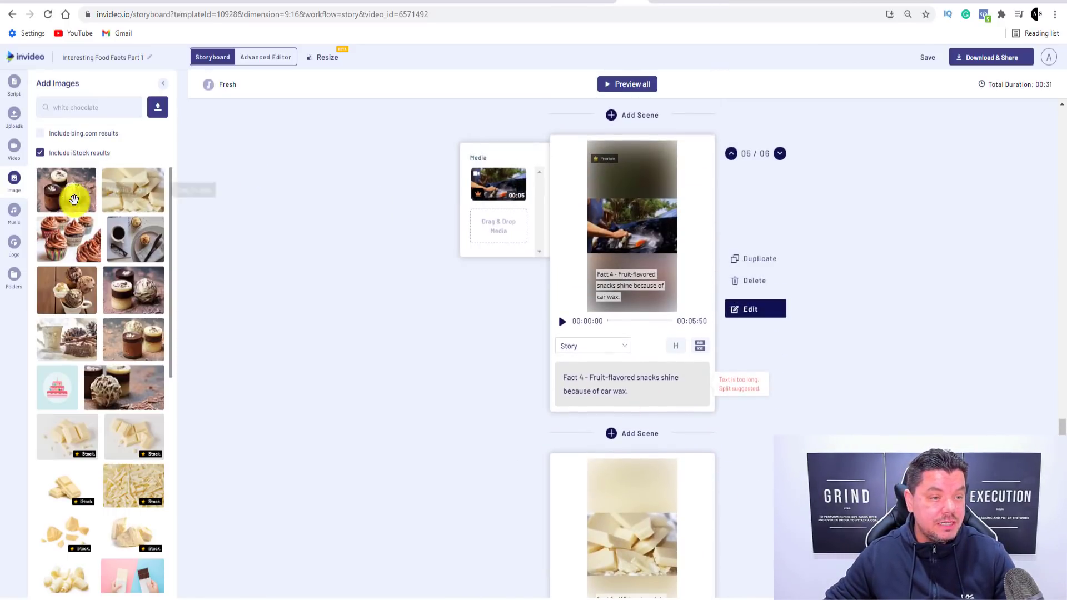
{"action": "left_click", "coordinate": [15, 221]}
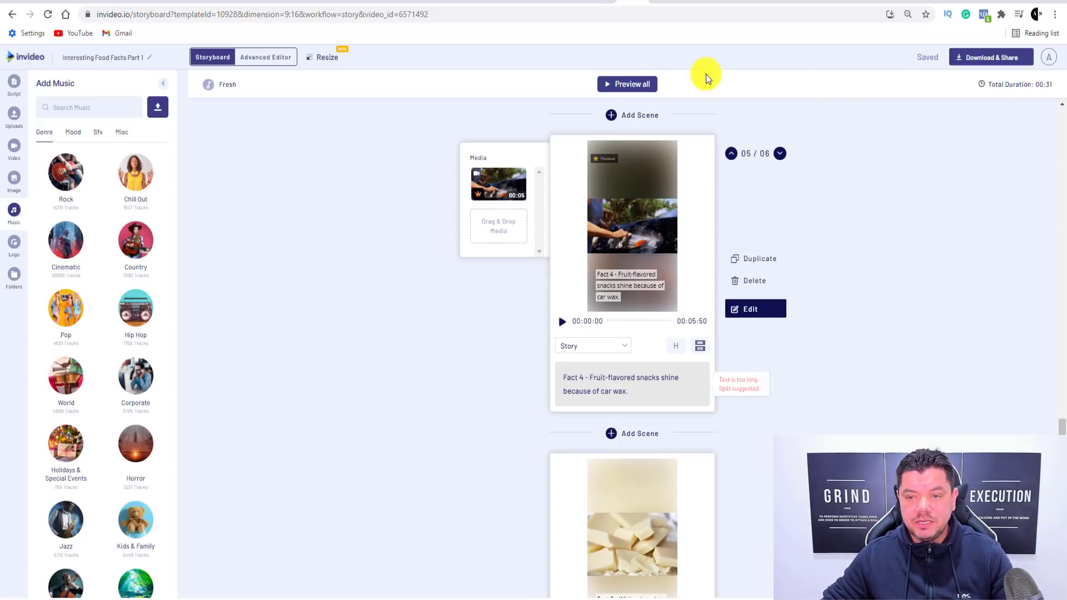
{"action": "left_click", "coordinate": [639, 87]}
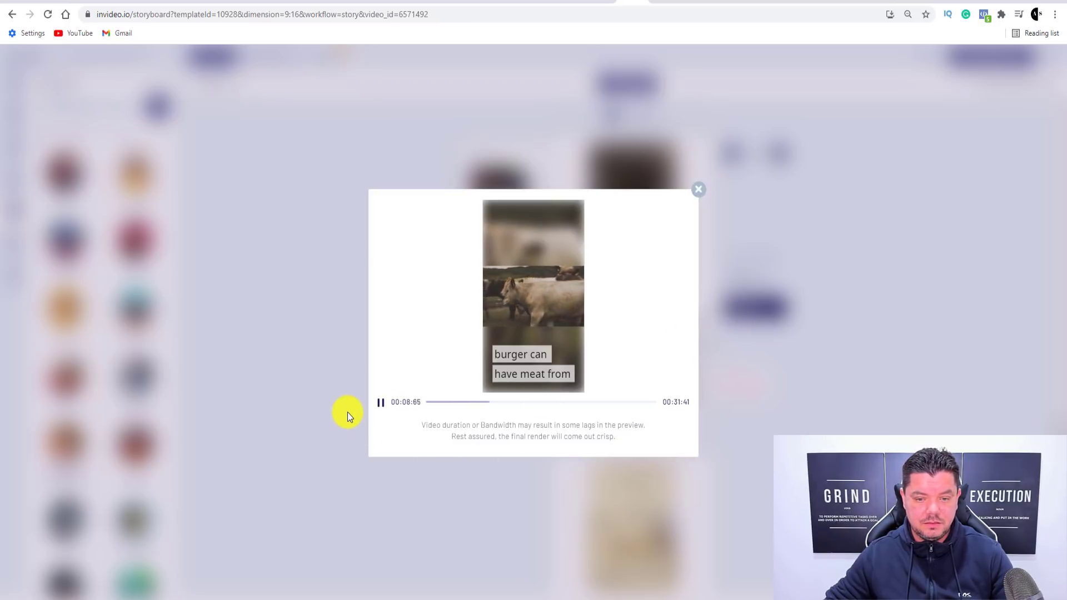
{"action": "left_click", "coordinate": [381, 403]}
{"action": "left_click", "coordinate": [700, 191]}
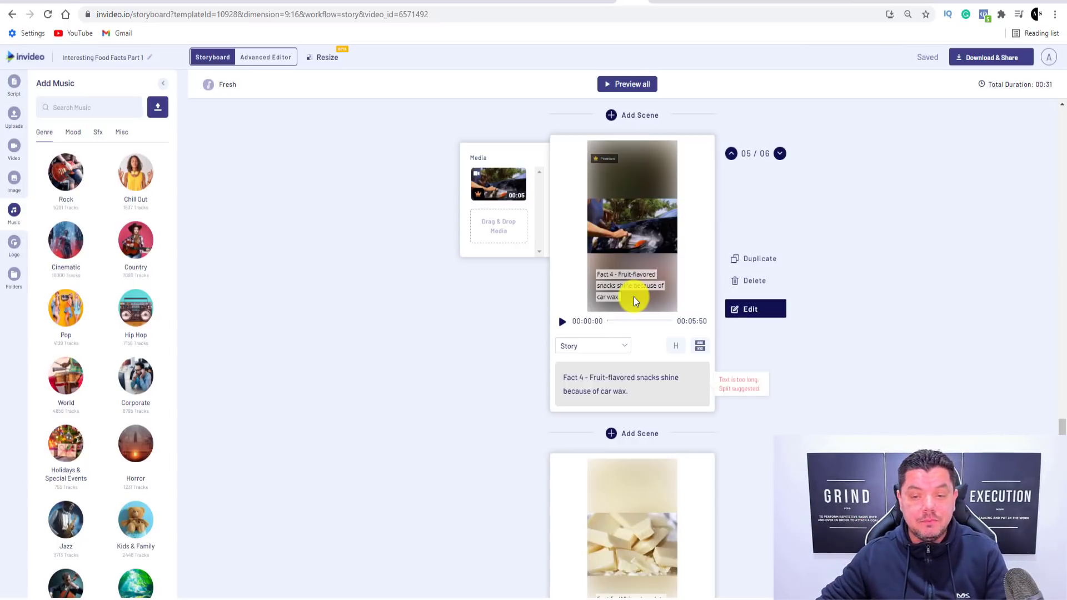
Switch to the Advanced Editor and remove the logo placeholder from all scenes.
{"action": "left_click", "coordinate": [265, 61]}
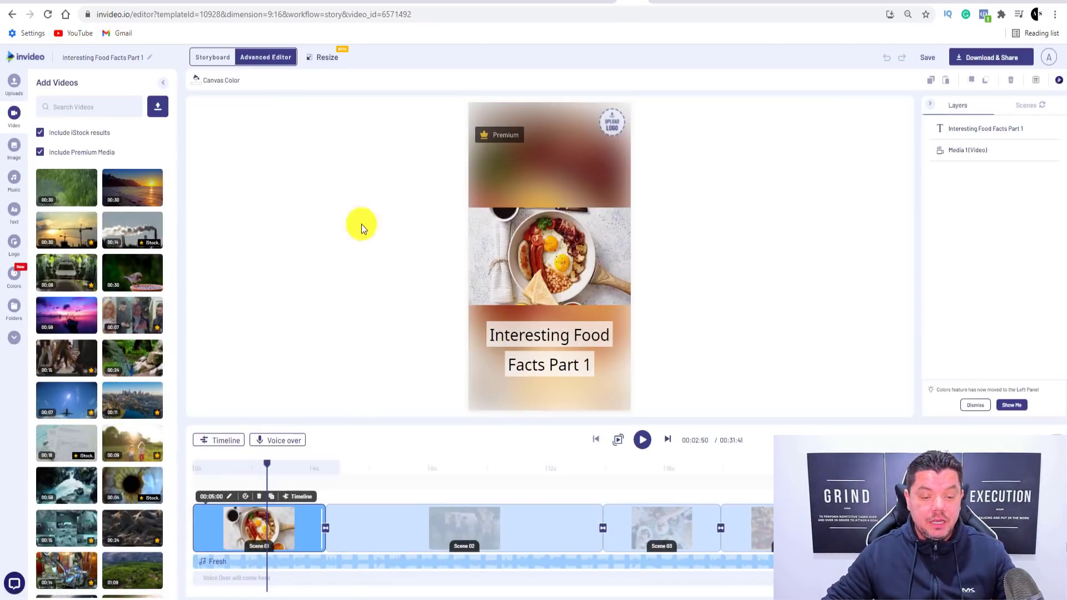
{"action": "left_click", "coordinate": [621, 113]}
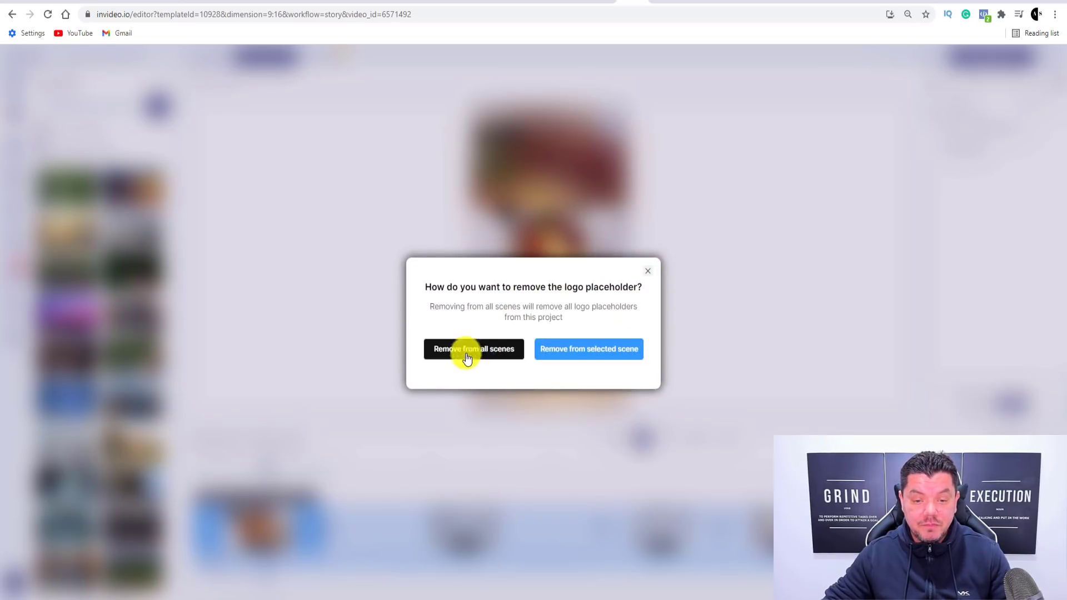
{"action": "left_click", "coordinate": [481, 352]}
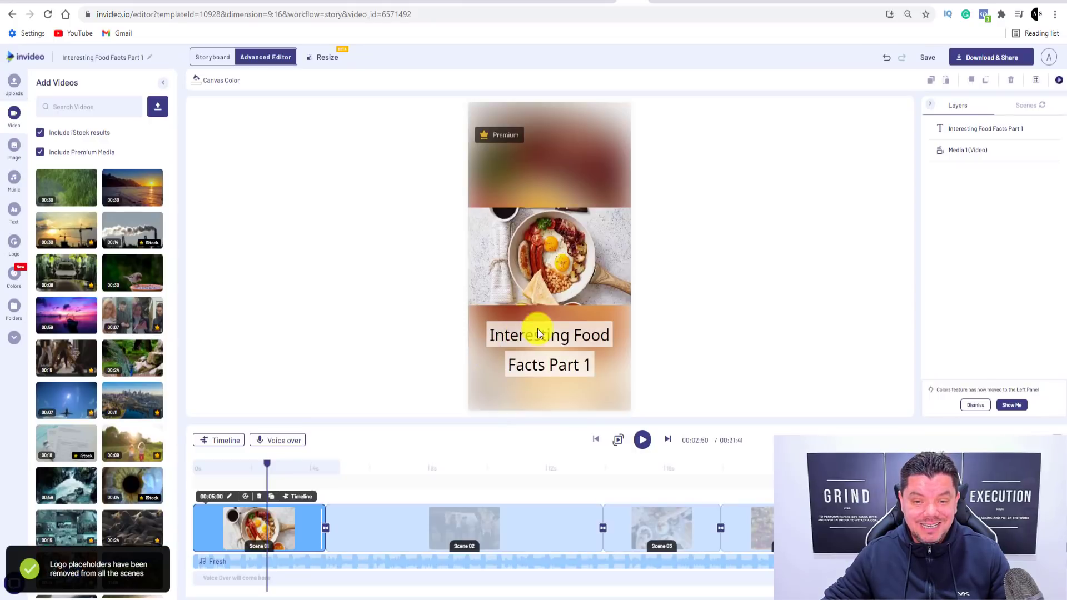
Apply the Wipe Left transition between Scene 01 and Scene 02 and play across the cut to check it.
{"action": "left_click", "coordinate": [326, 528]}
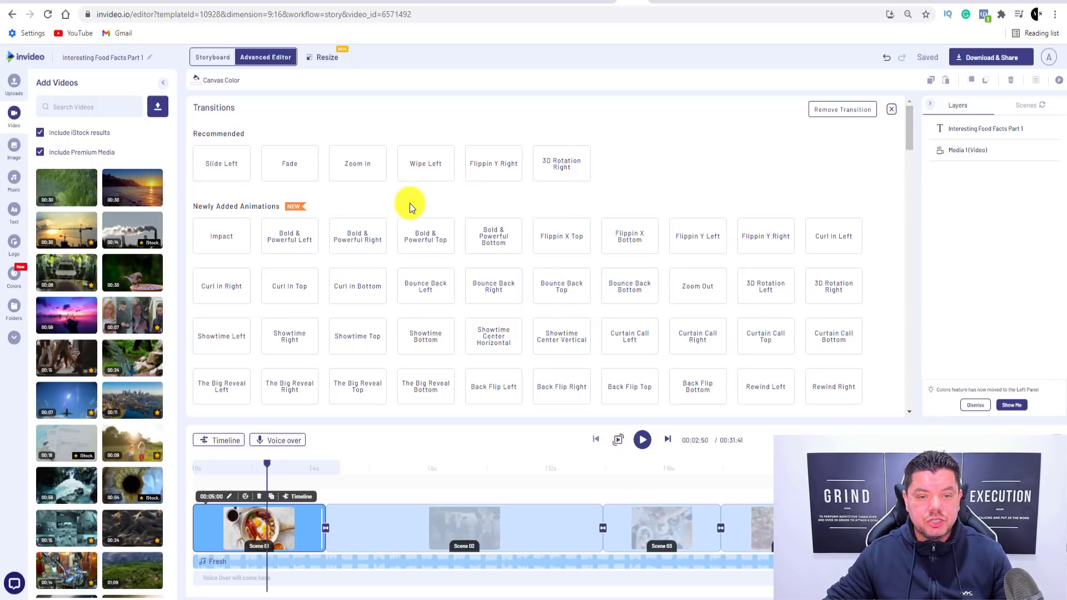
{"action": "left_click", "coordinate": [429, 171]}
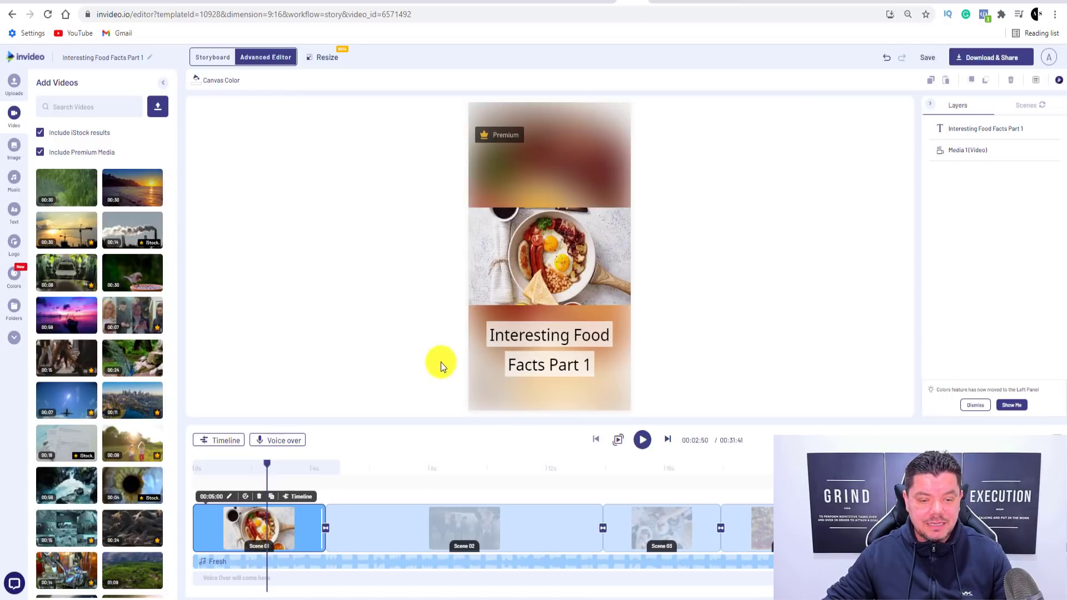
{"action": "left_click_drag", "start_coordinate": [268, 472], "coordinate": [306, 465]}
{"action": "left_click", "coordinate": [641, 441]}
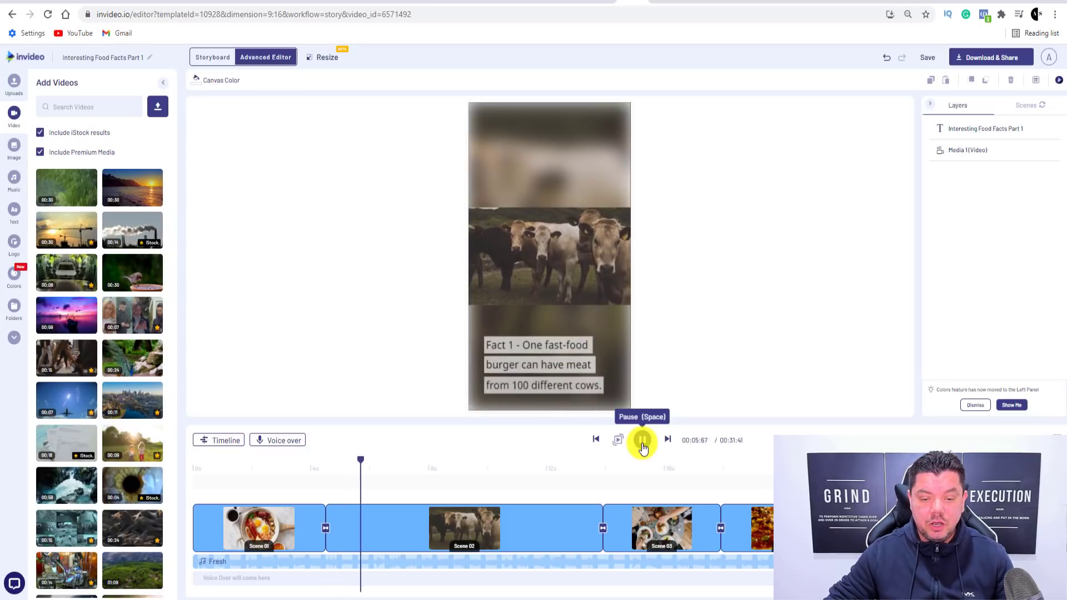
{"action": "left_click", "coordinate": [642, 441]}
Apply the Showtime Center Vertical transition between Scene 02 and Scene 03 and play across the cut to check it.
{"action": "left_click_drag", "start_coordinate": [374, 459], "coordinate": [594, 469]}
{"action": "left_click", "coordinate": [601, 526]}
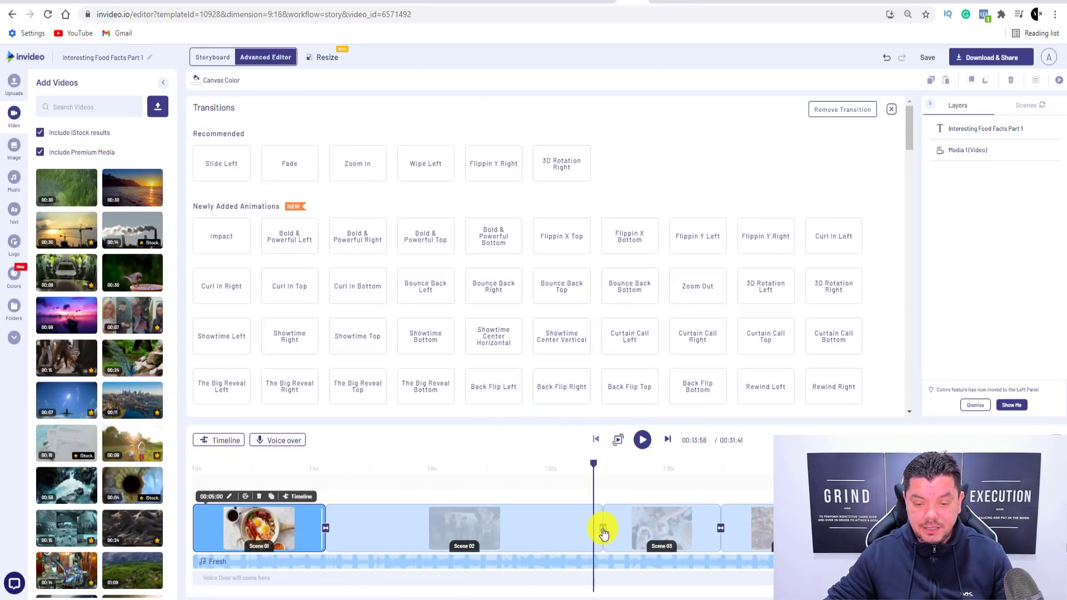
{"action": "left_click", "coordinate": [604, 527]}
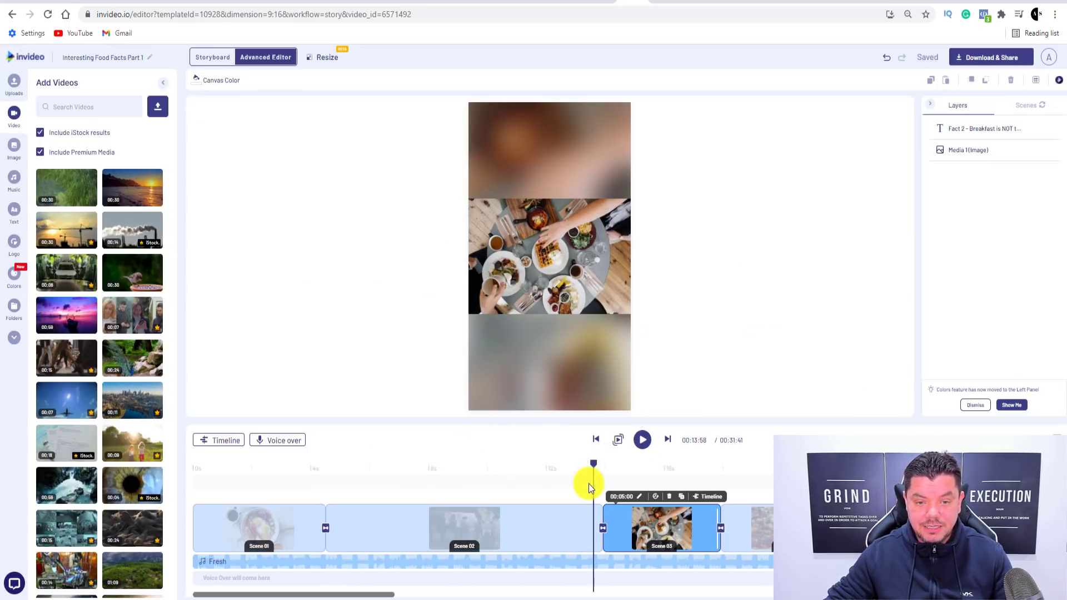
{"action": "left_click", "coordinate": [604, 529]}
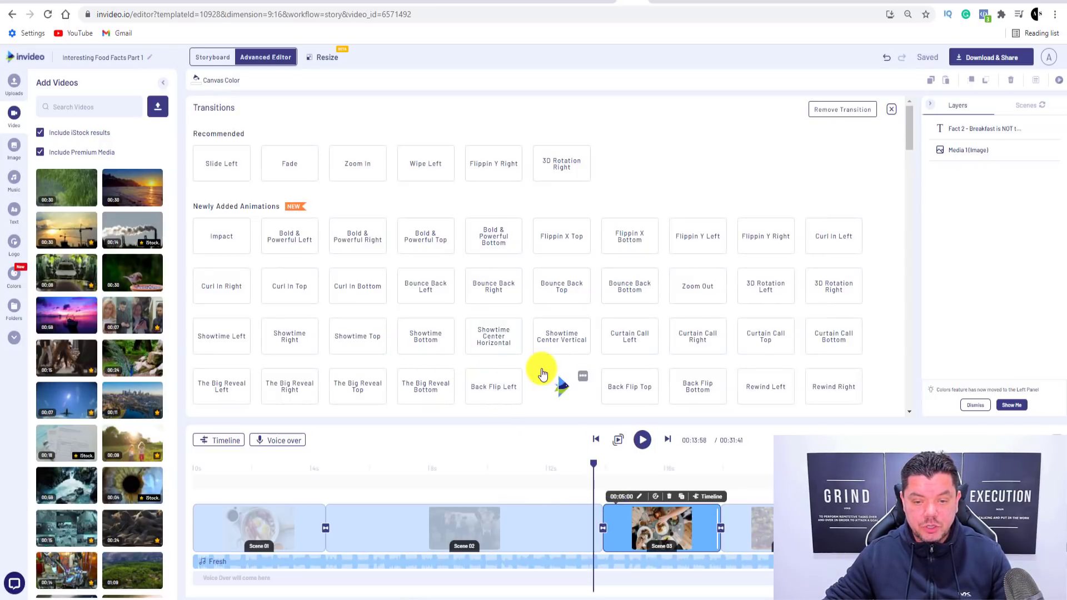
{"action": "left_click", "coordinate": [558, 339]}
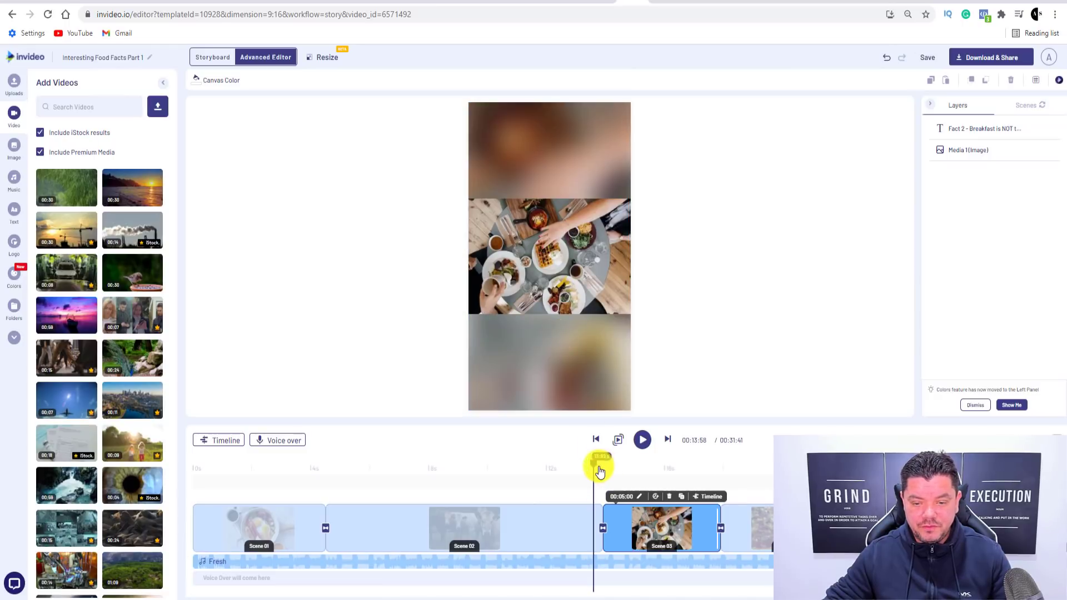
{"action": "left_click_drag", "start_coordinate": [601, 471], "coordinate": [605, 471]}
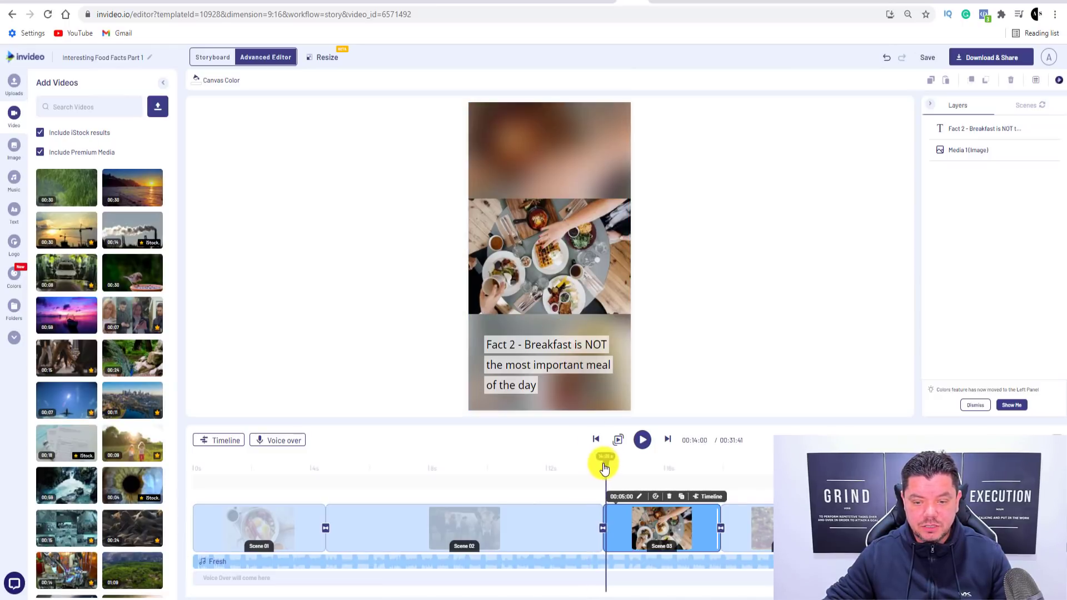
{"action": "left_click", "coordinate": [642, 439]}
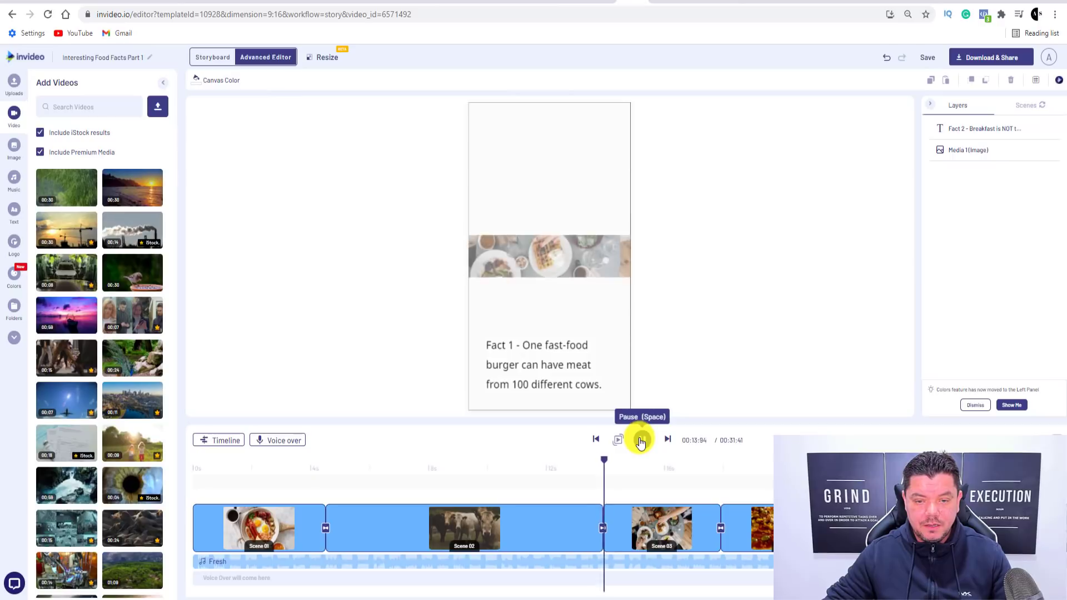
{"action": "left_click", "coordinate": [641, 441]}
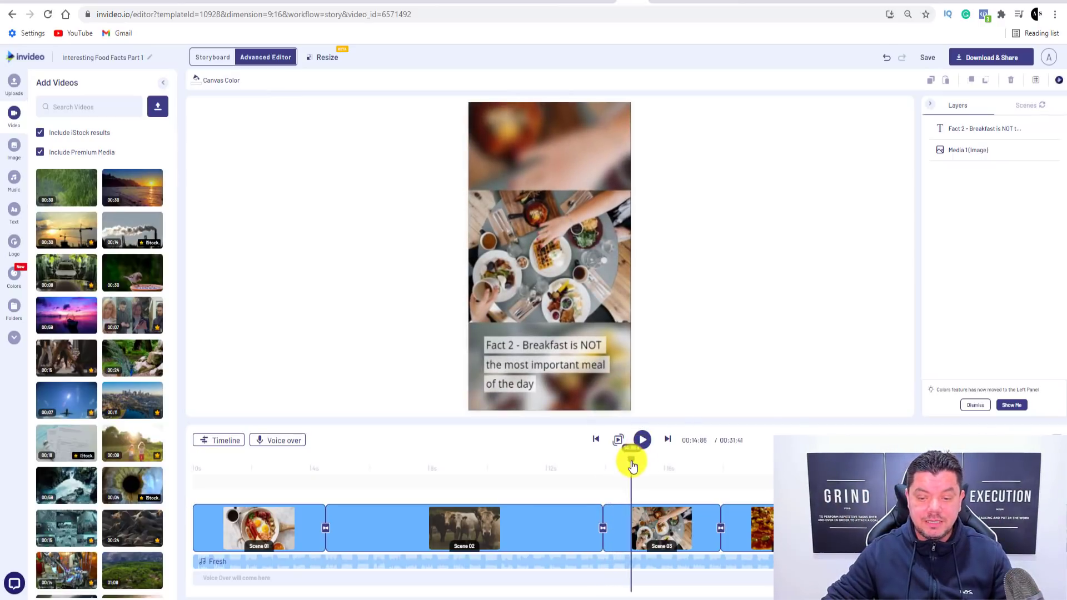
Return to the first scene, start an automated text-to-speech voice over for its headline and choose the Joey voice.
{"action": "left_click_drag", "start_coordinate": [632, 466], "coordinate": [287, 447]}
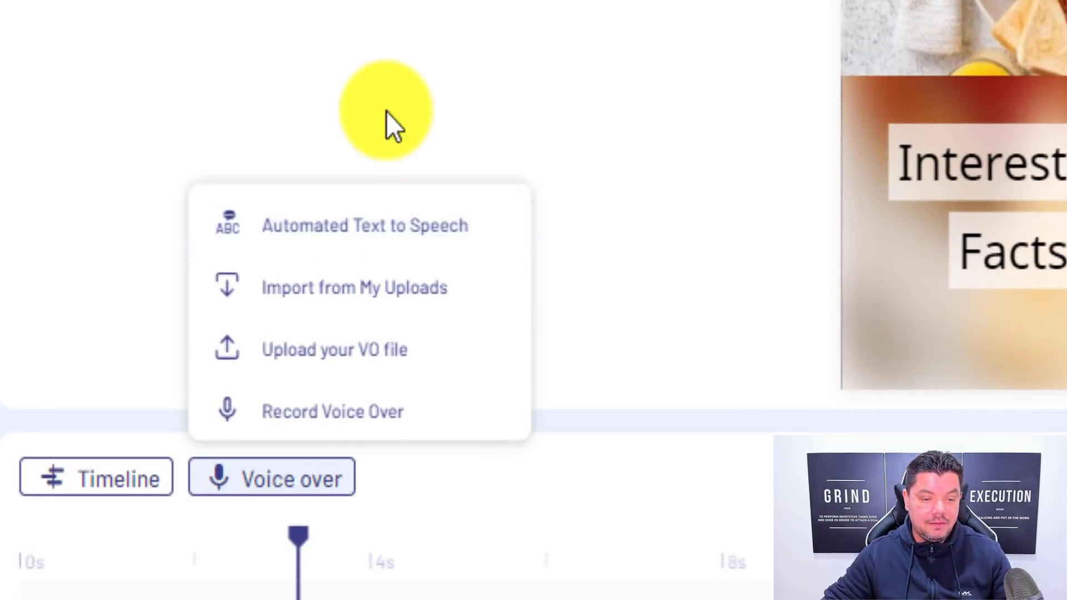
{"action": "left_click", "coordinate": [386, 112]}
{"action": "left_click", "coordinate": [309, 481]}
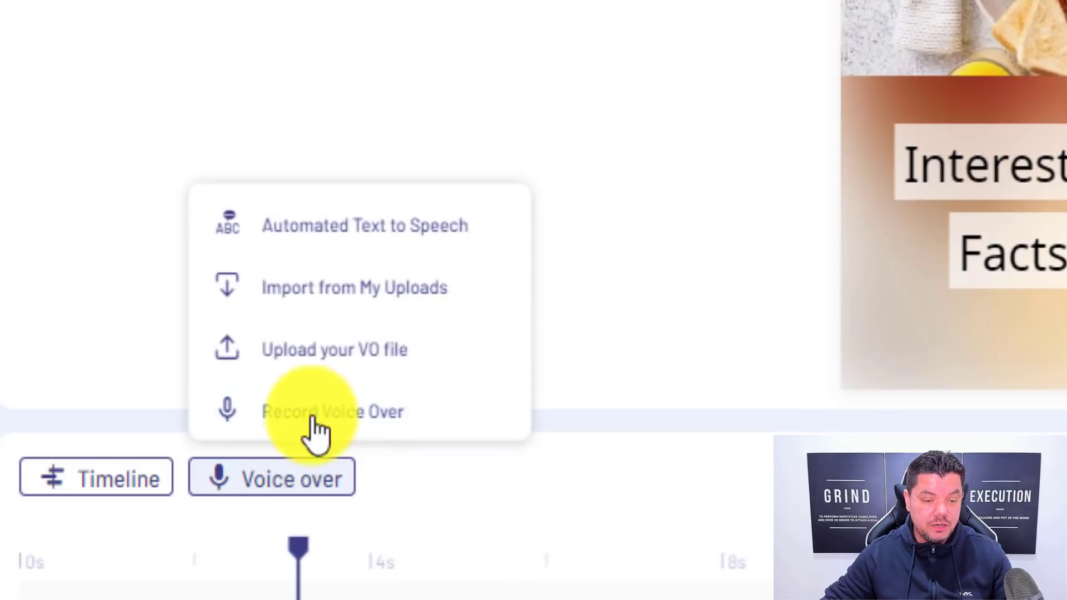
{"action": "left_click", "coordinate": [358, 229]}
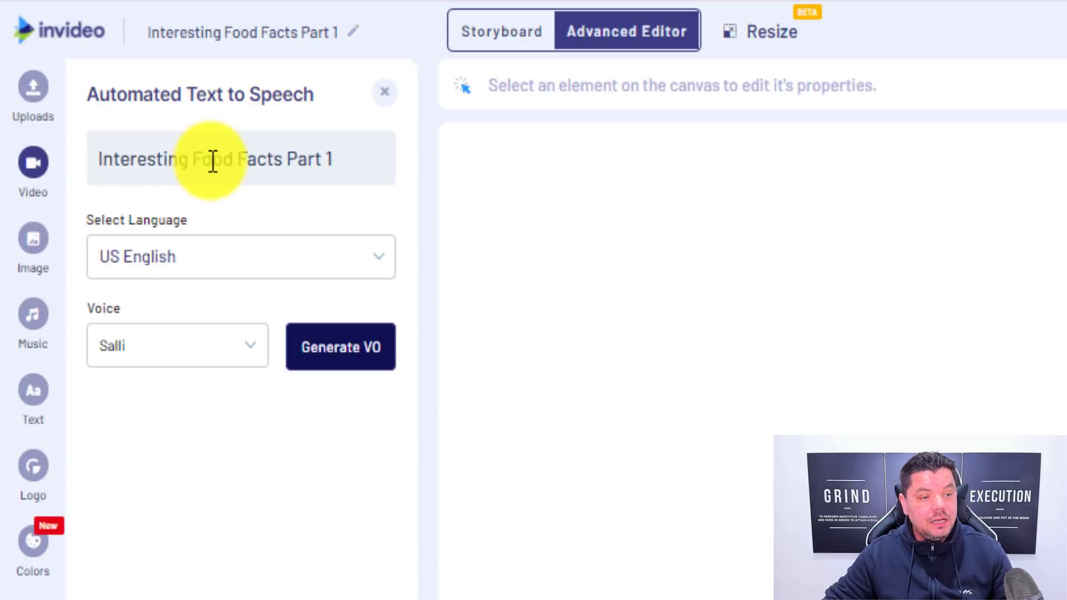
{"action": "left_click", "coordinate": [254, 356]}
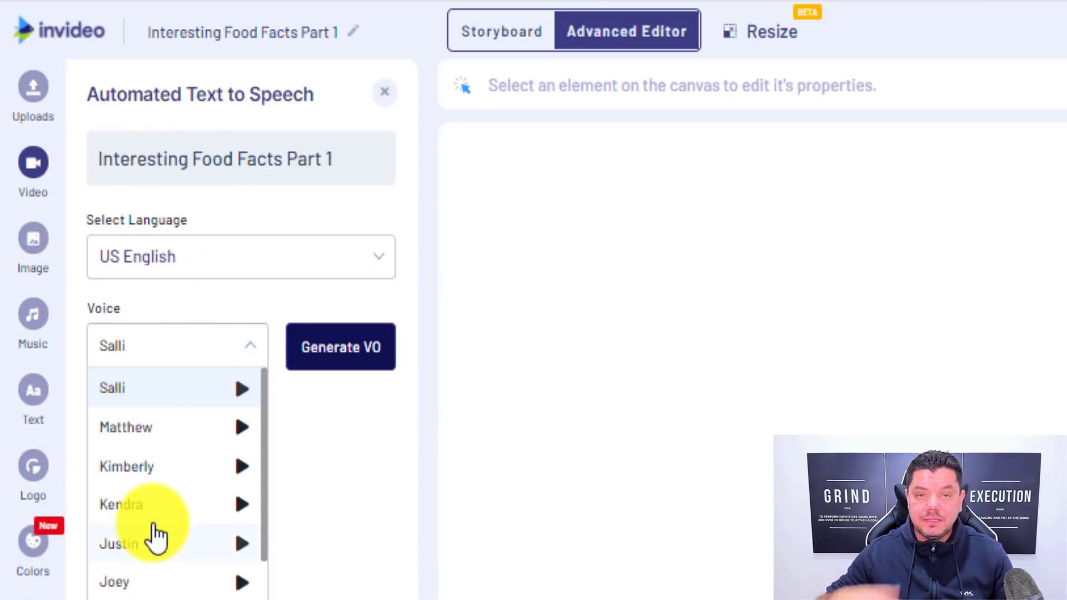
{"action": "left_click", "coordinate": [135, 582]}
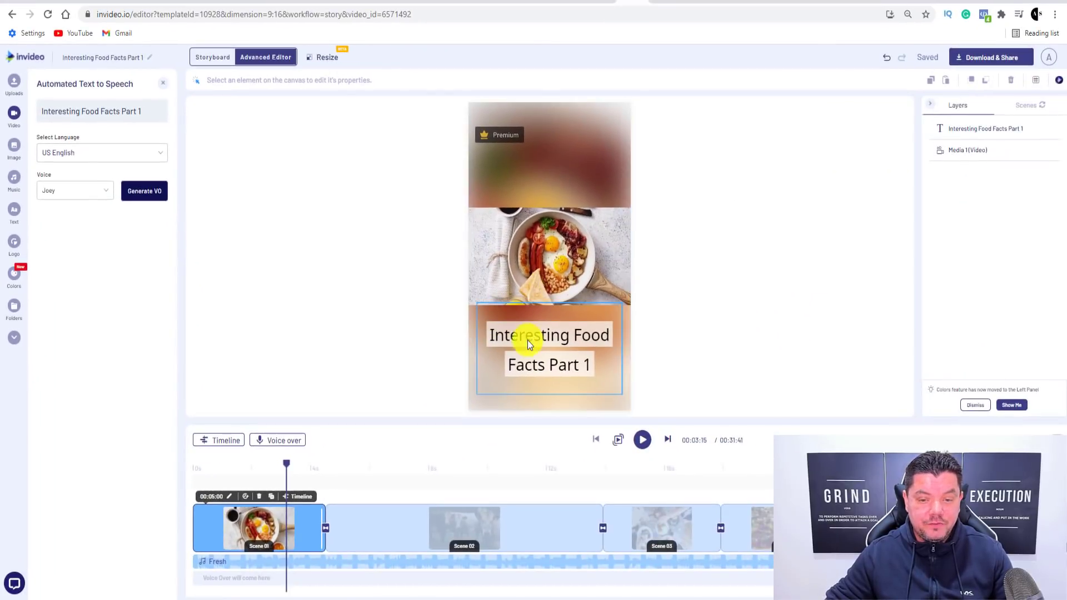
{"action": "left_click", "coordinate": [498, 336]}
{"action": "left_click_drag", "start_coordinate": [492, 336], "coordinate": [589, 364]}
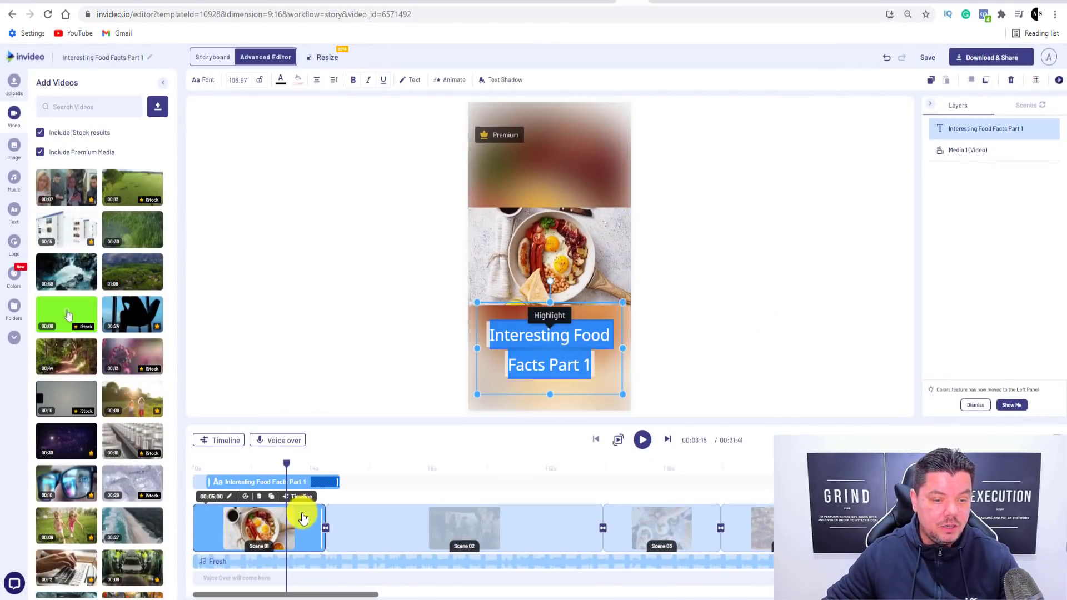
{"action": "left_click", "coordinate": [291, 440]}
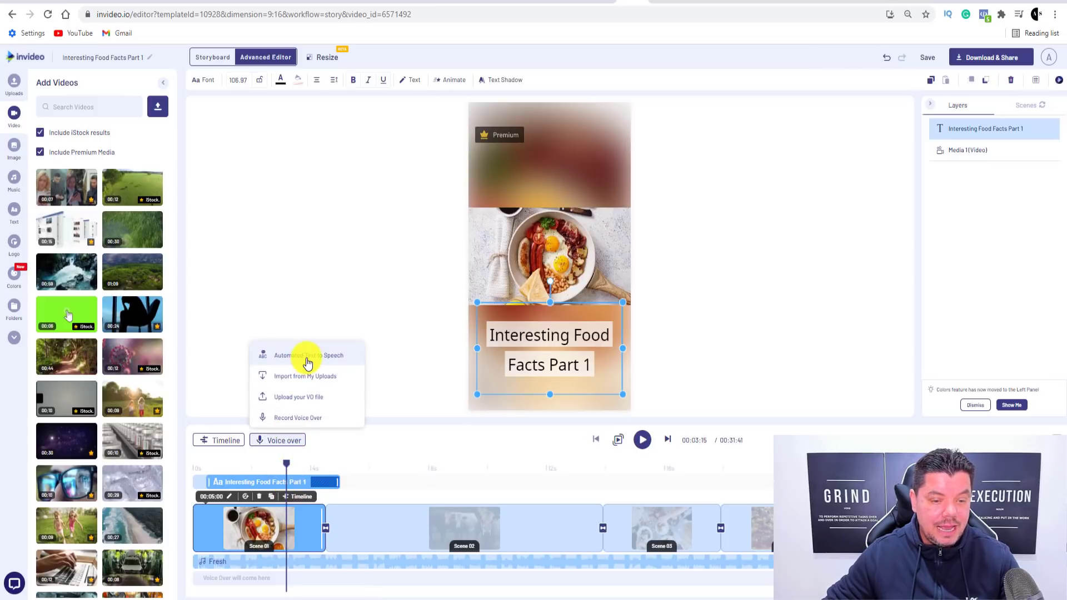
{"action": "left_click", "coordinate": [307, 358]}
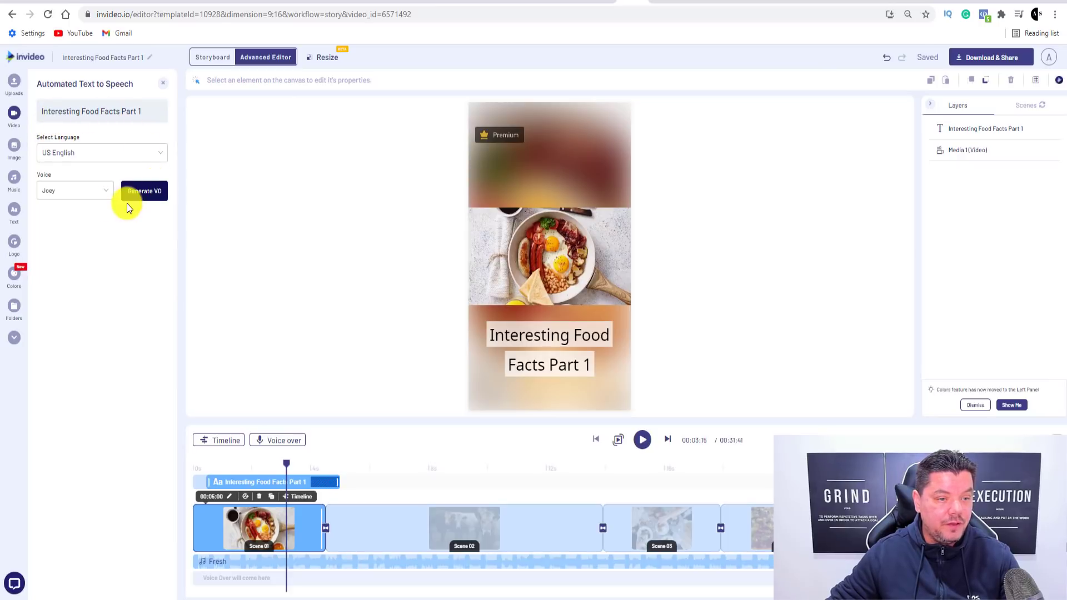
{"action": "left_click", "coordinate": [101, 154]}
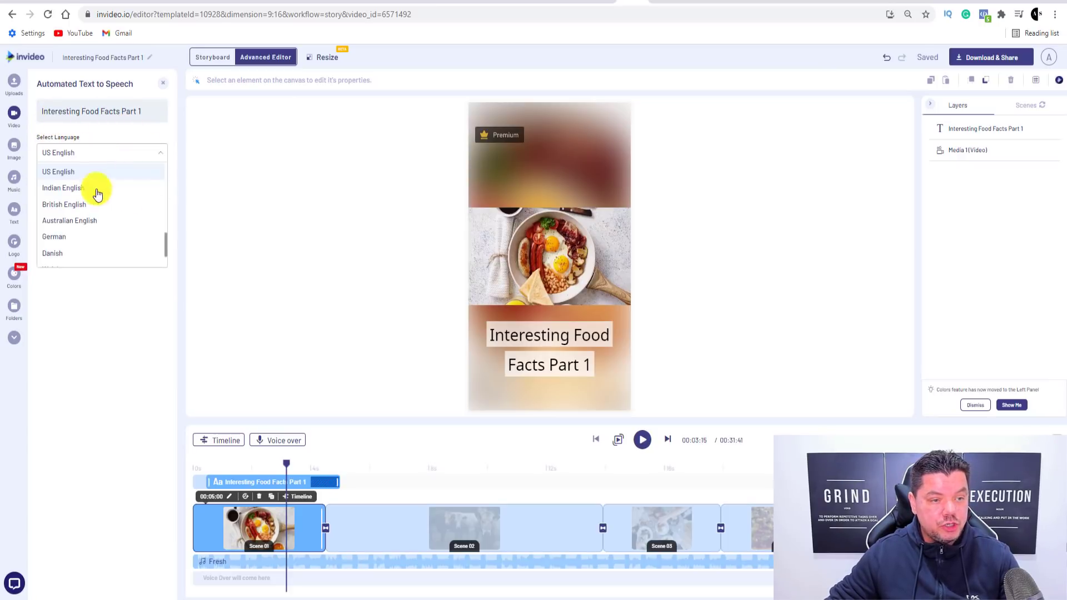
{"action": "left_click", "coordinate": [163, 158]}
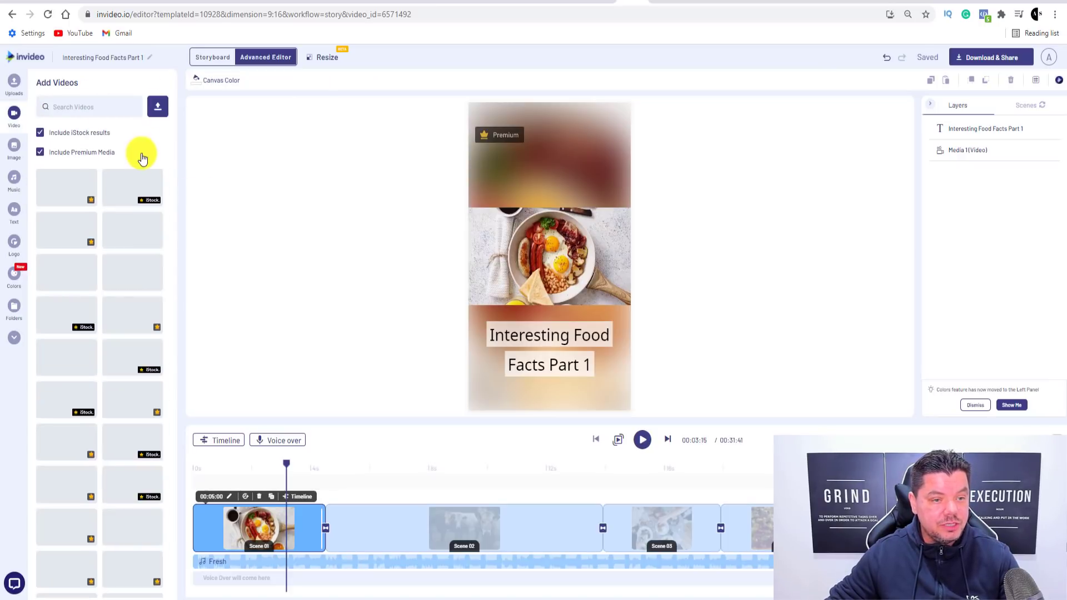
{"action": "left_click", "coordinate": [266, 57]}
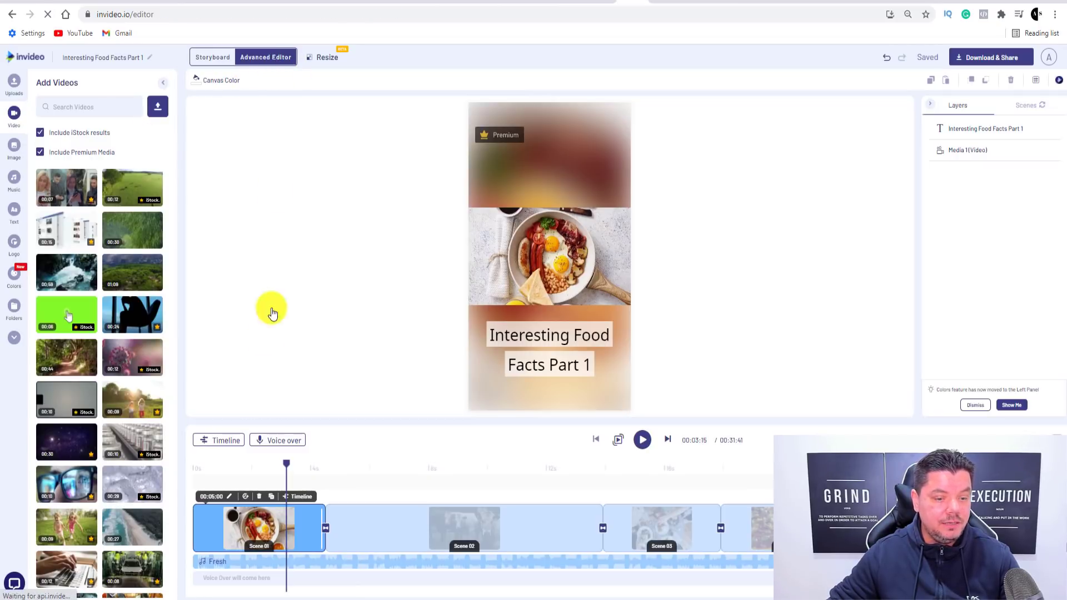
Generate the Scene 01 headline's text-to-speech voice over with the Joey voice, add it to the scene and shift the clip near the scene's start.
{"action": "left_click", "coordinate": [67, 186]}
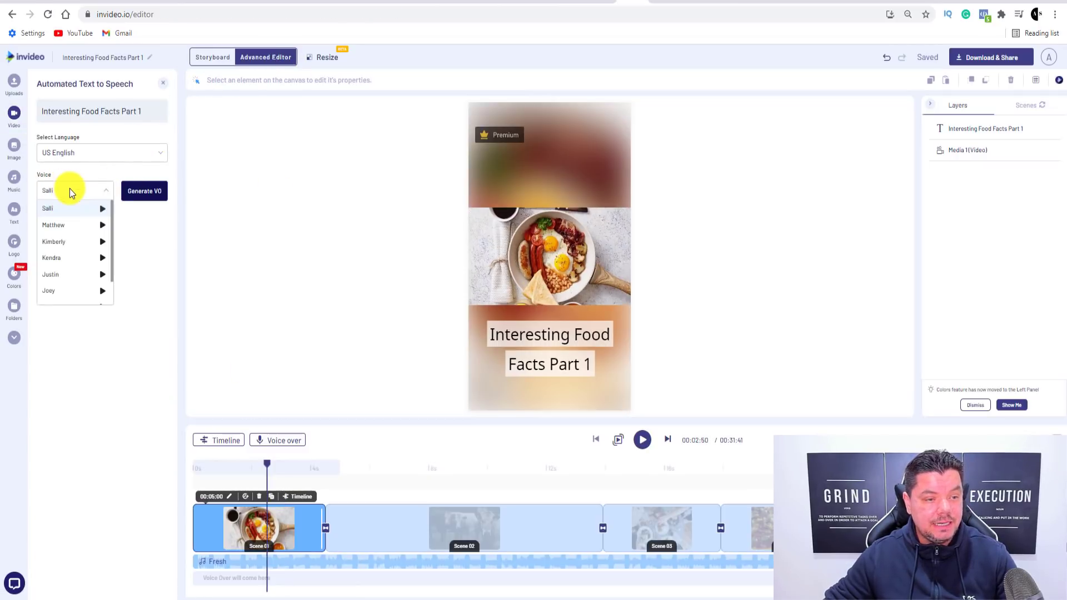
{"action": "left_click", "coordinate": [47, 290]}
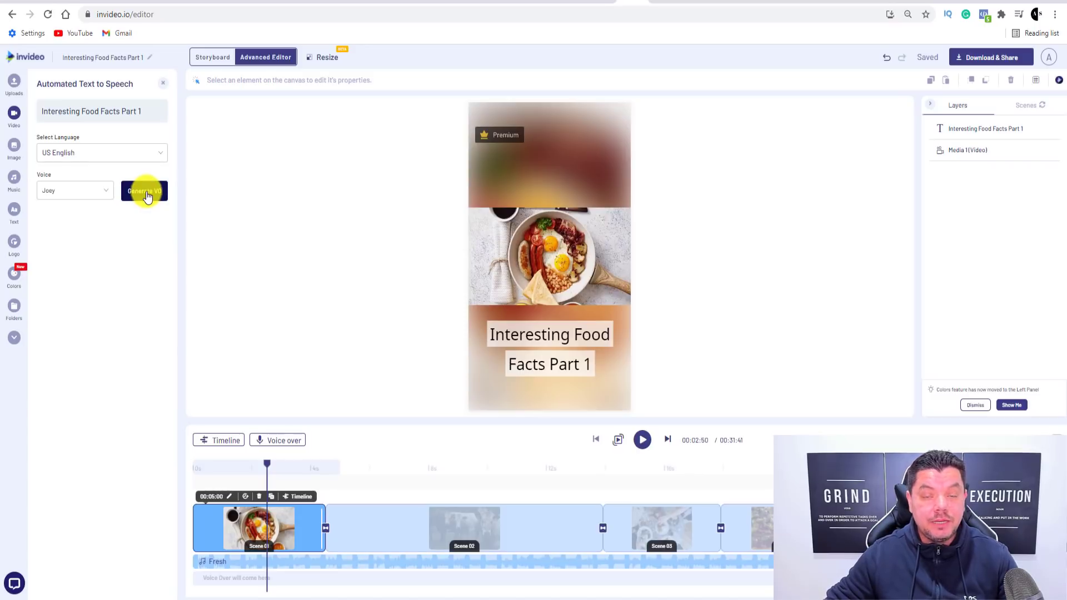
{"action": "left_click", "coordinate": [144, 192]}
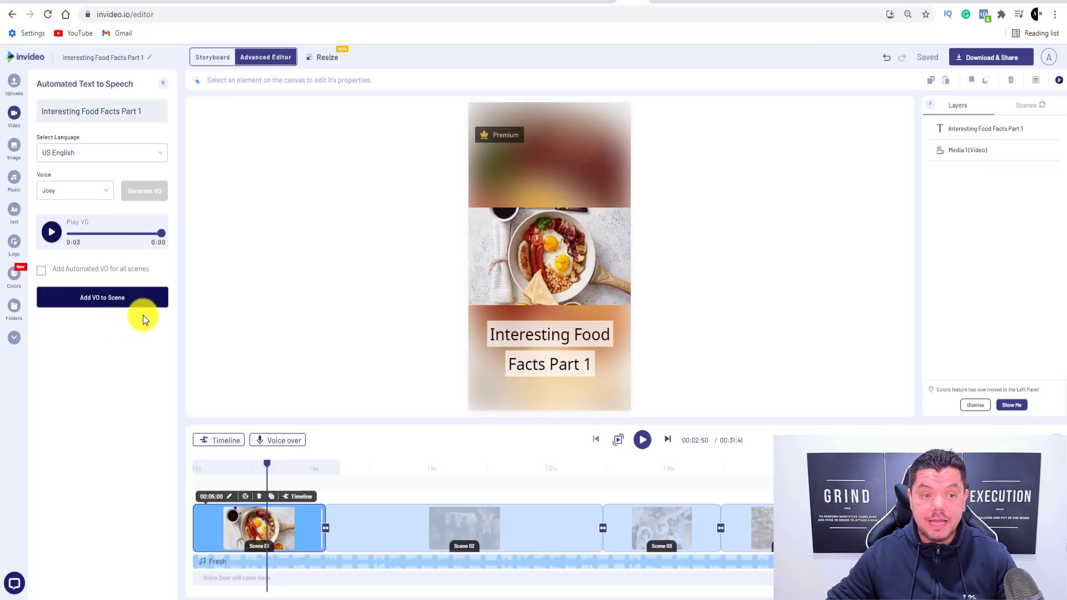
{"action": "left_click", "coordinate": [100, 303]}
{"action": "left_click", "coordinate": [336, 585]}
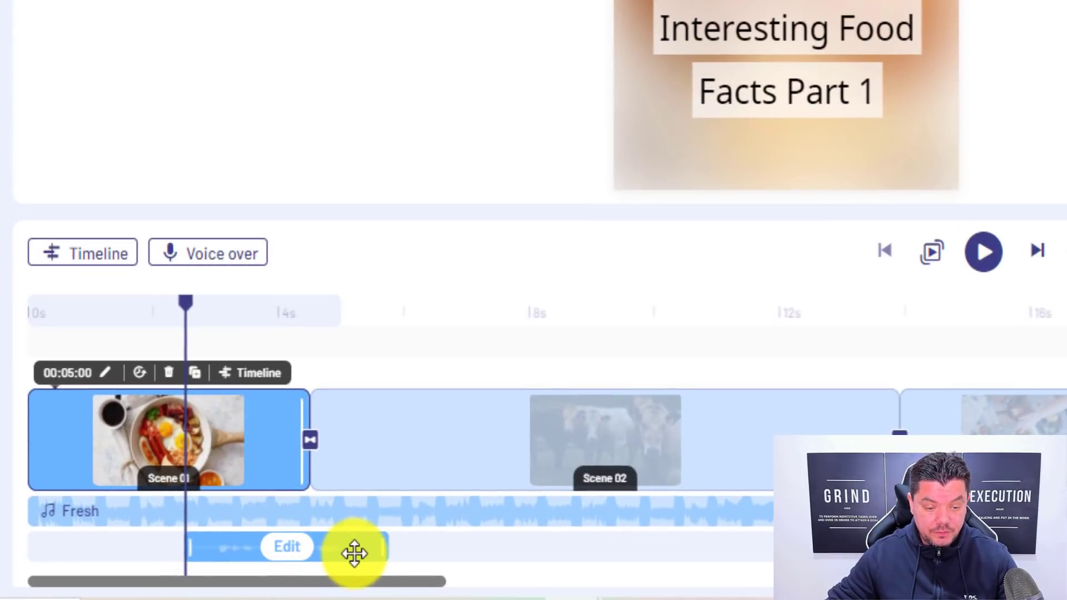
{"action": "left_click_drag", "start_coordinate": [348, 552], "coordinate": [248, 548]}
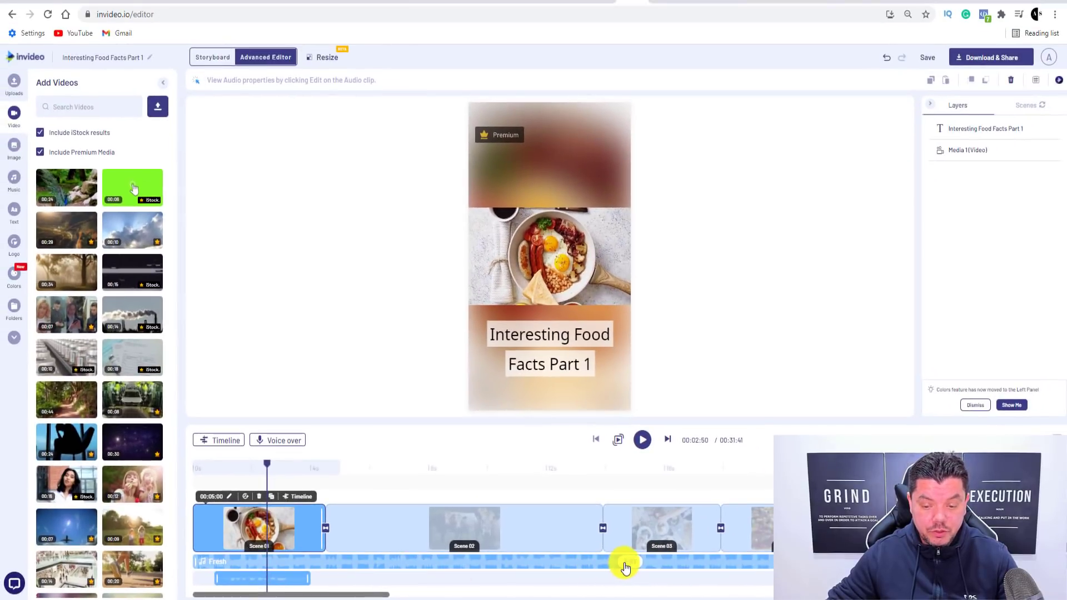
Open the volume and fade settings of the Fresh background music track.
{"action": "left_click", "coordinate": [628, 566]}
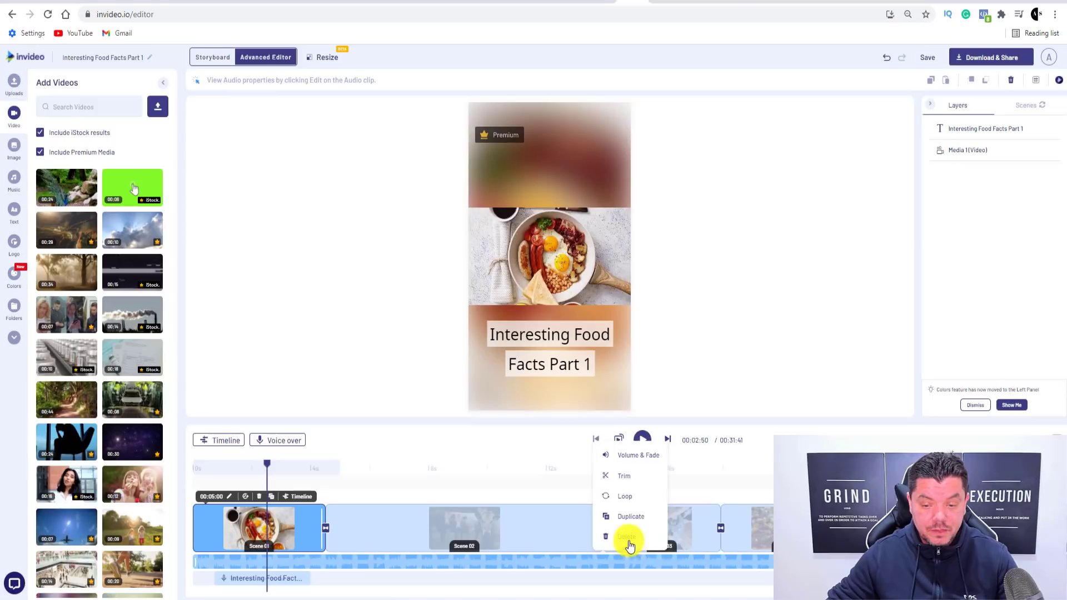
{"action": "left_click", "coordinate": [636, 565]}
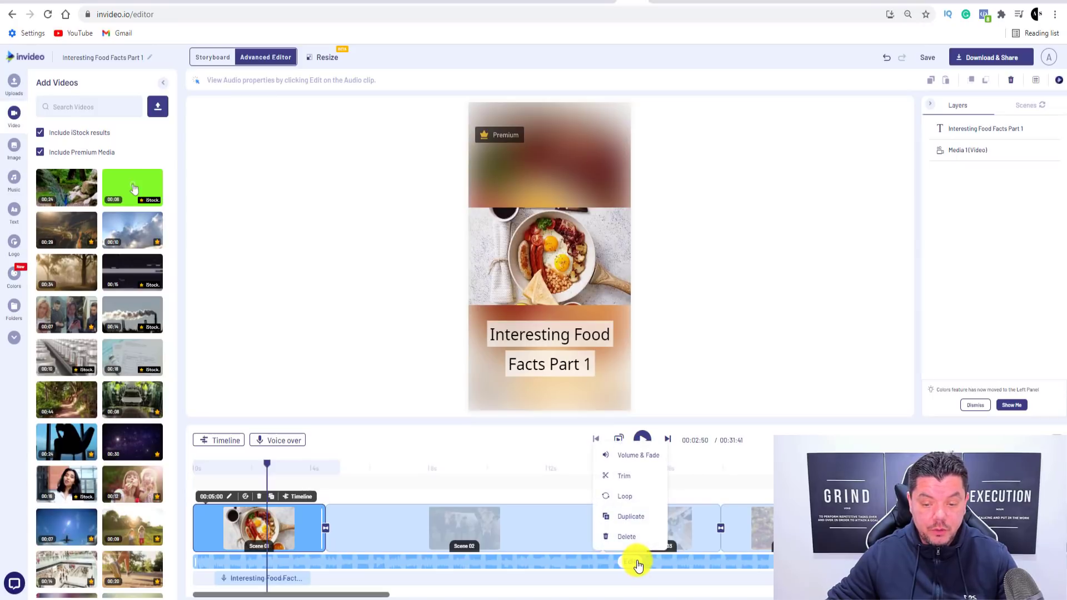
{"action": "left_click", "coordinate": [639, 455]}
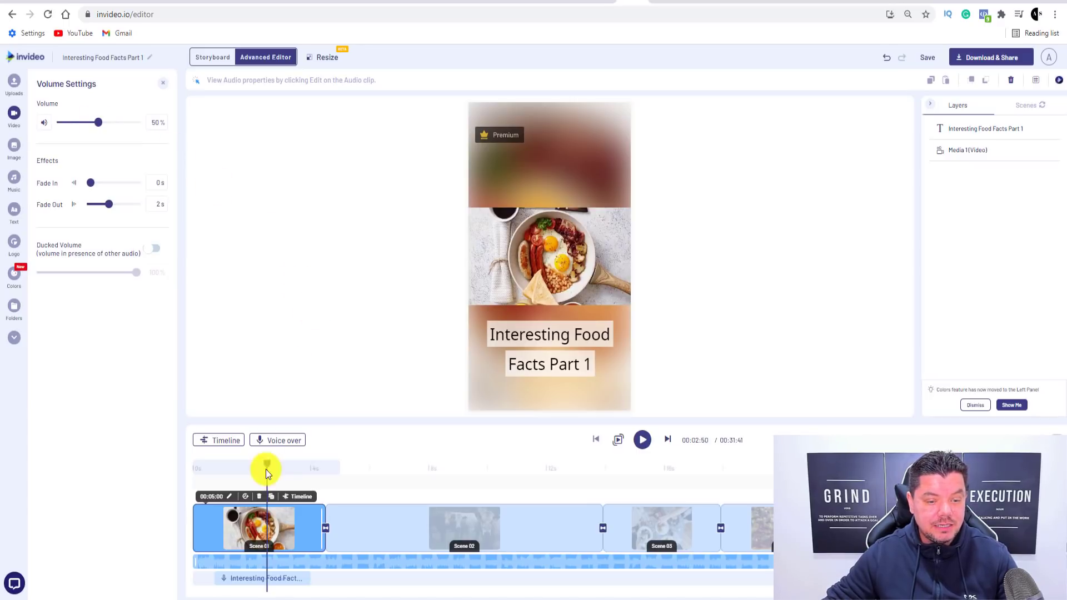
Play the video from the beginning through Scene 01 into Scene 02 to check the headline voice over.
{"action": "left_click_drag", "start_coordinate": [267, 470], "coordinate": [192, 467]}
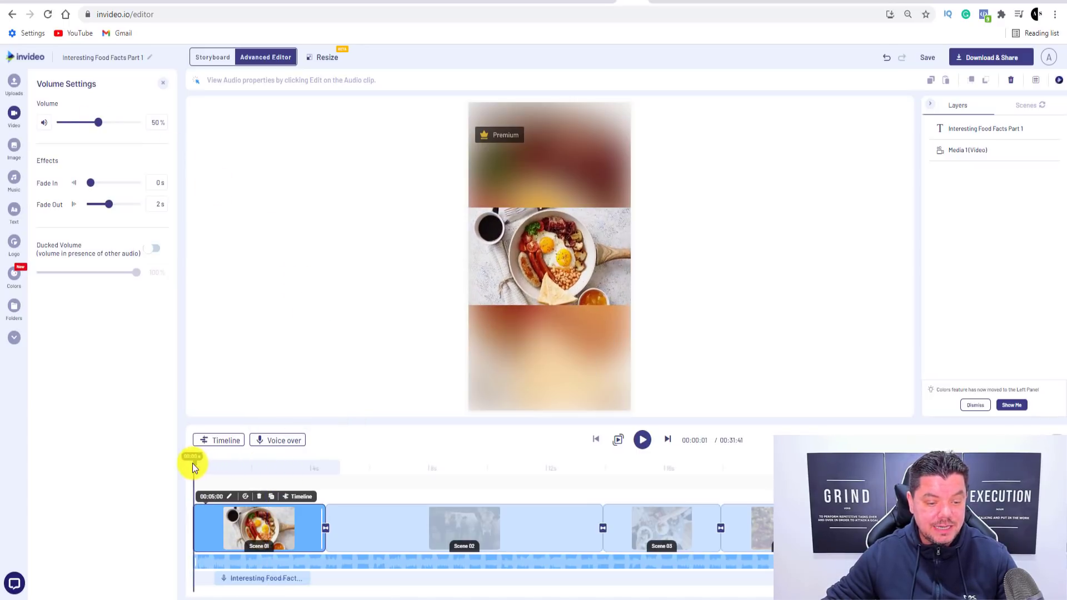
{"action": "left_click", "coordinate": [643, 442]}
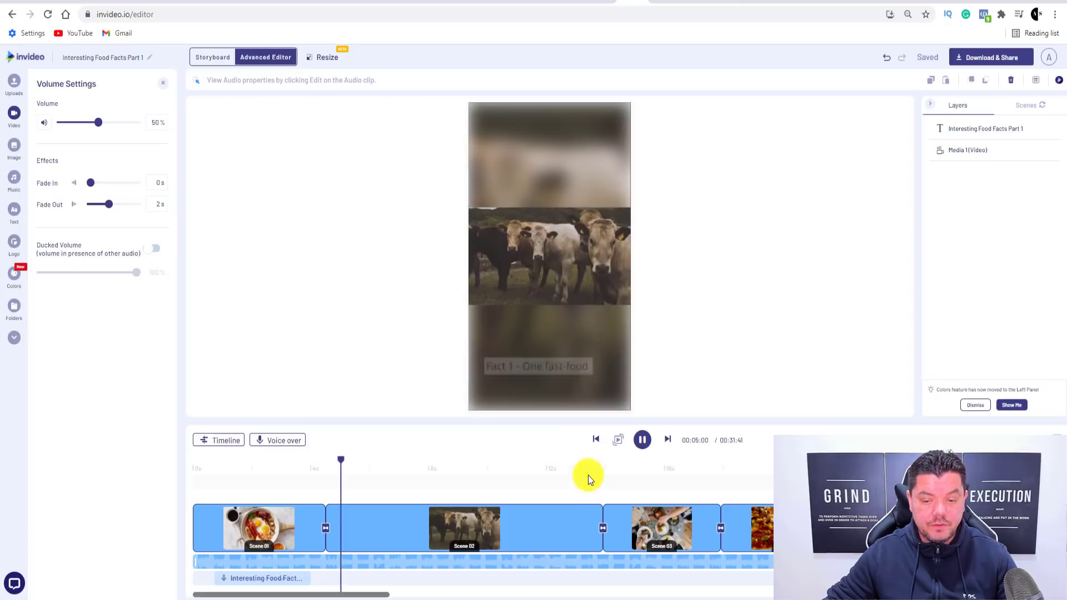
{"action": "left_click", "coordinate": [641, 441]}
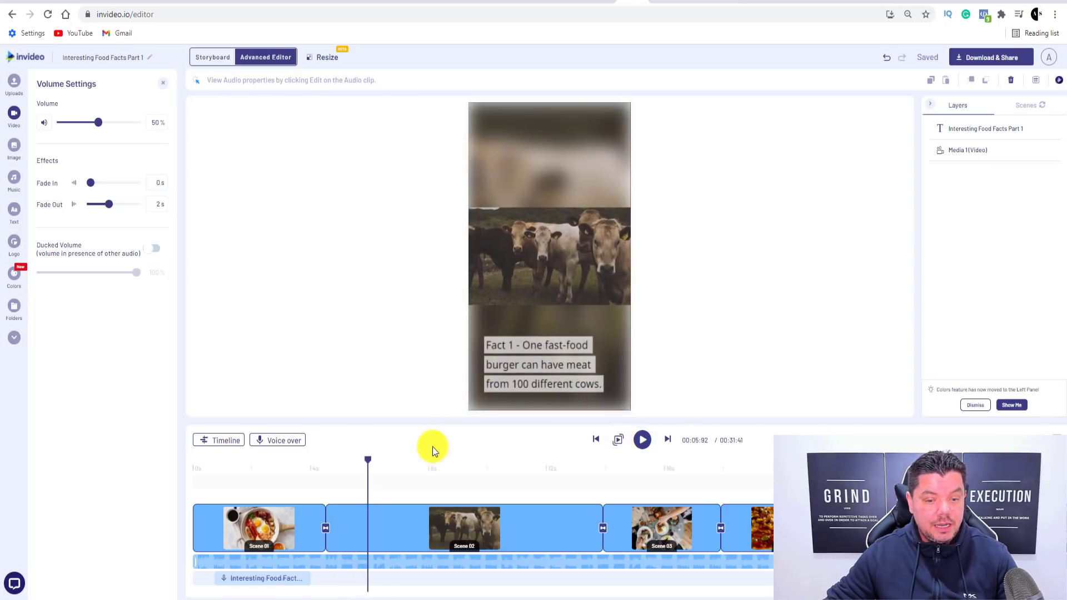
Generate an automated text-to-speech voice over for Scene 02's Fact 1 text with the Joey voice and add it to the scene.
{"action": "left_click_drag", "start_coordinate": [374, 473], "coordinate": [433, 472]}
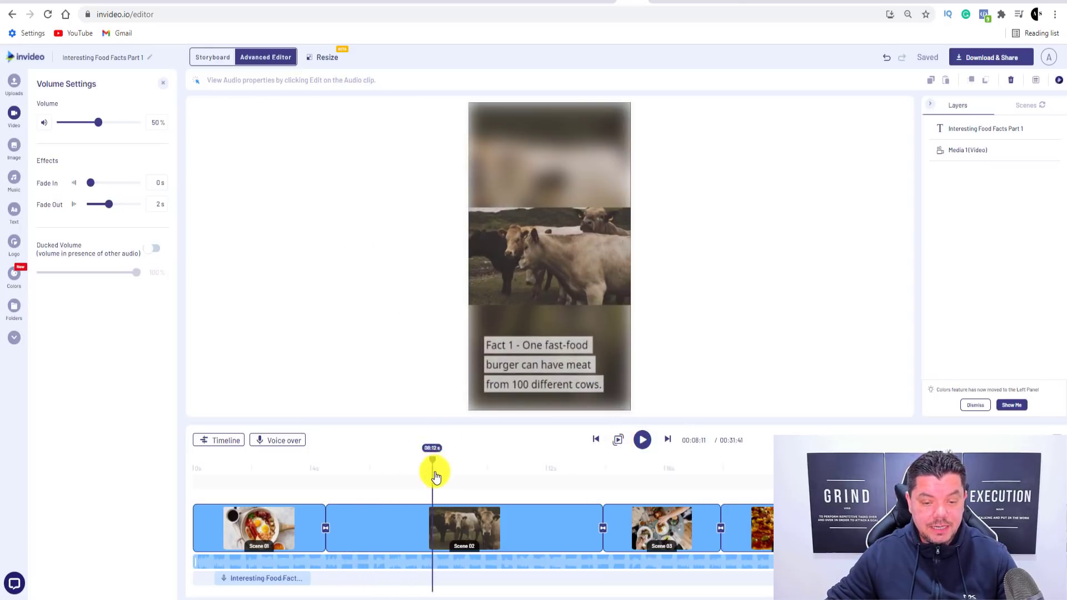
{"action": "left_click", "coordinate": [476, 525]}
{"action": "left_click", "coordinate": [281, 440]}
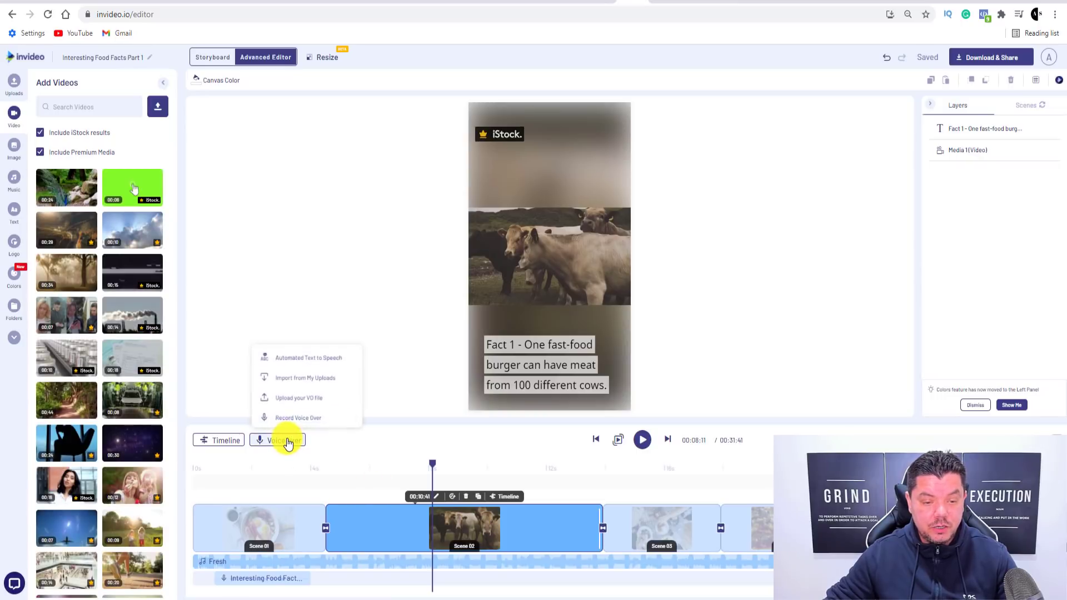
{"action": "left_click", "coordinate": [315, 361]}
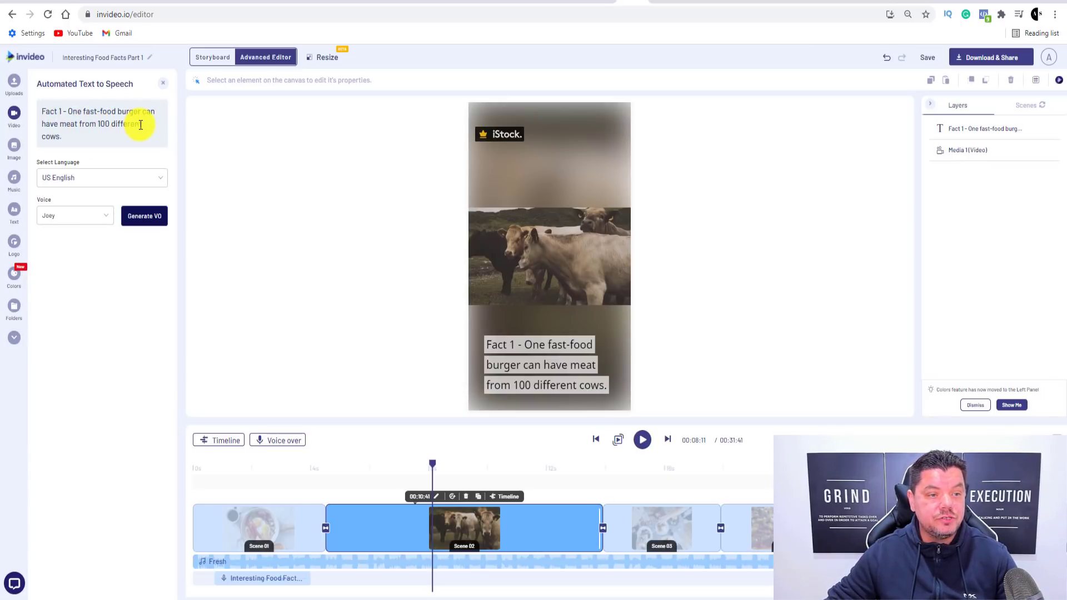
{"action": "left_click", "coordinate": [146, 220]}
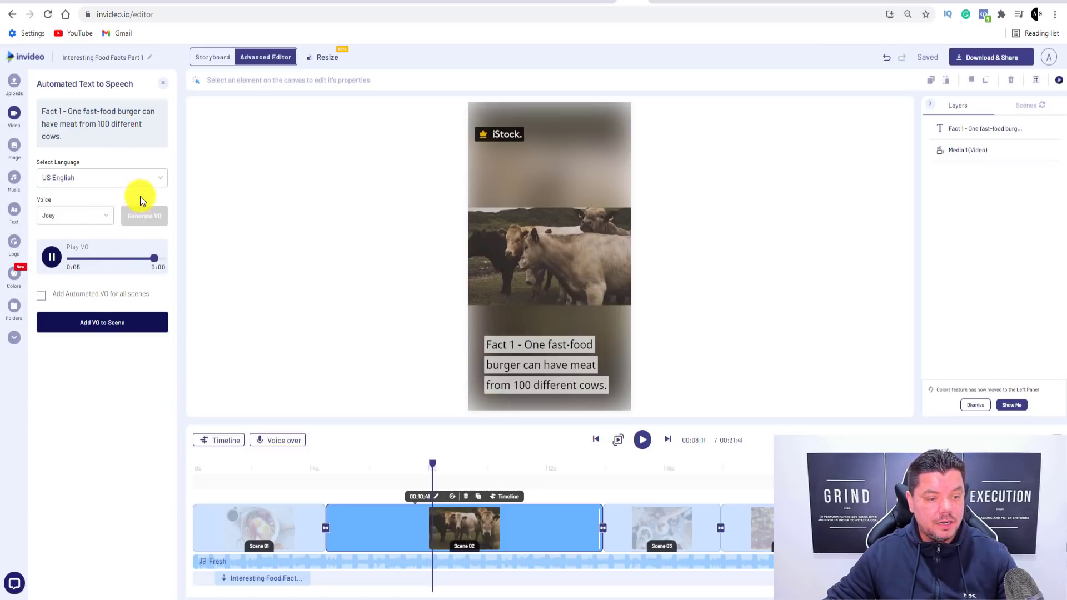
{"action": "left_click", "coordinate": [97, 327]}
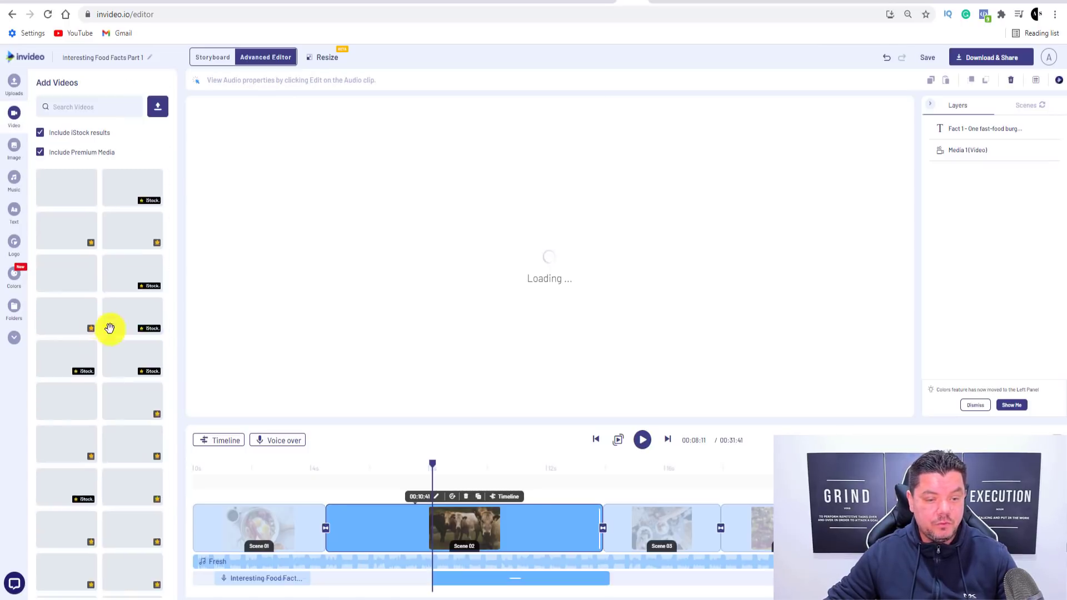
Move Scene 02's voice-over clip earlier to start at about 6 s and play from just before it to check the timing.
{"action": "left_click_drag", "start_coordinate": [569, 581], "coordinate": [520, 580]}
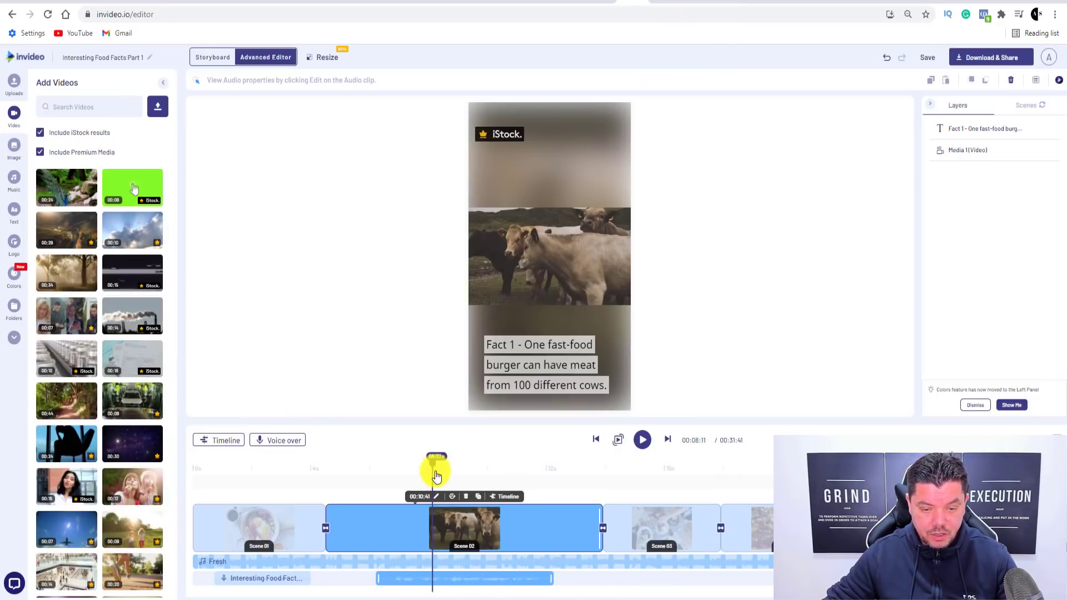
{"action": "left_click_drag", "start_coordinate": [434, 469], "coordinate": [367, 464]}
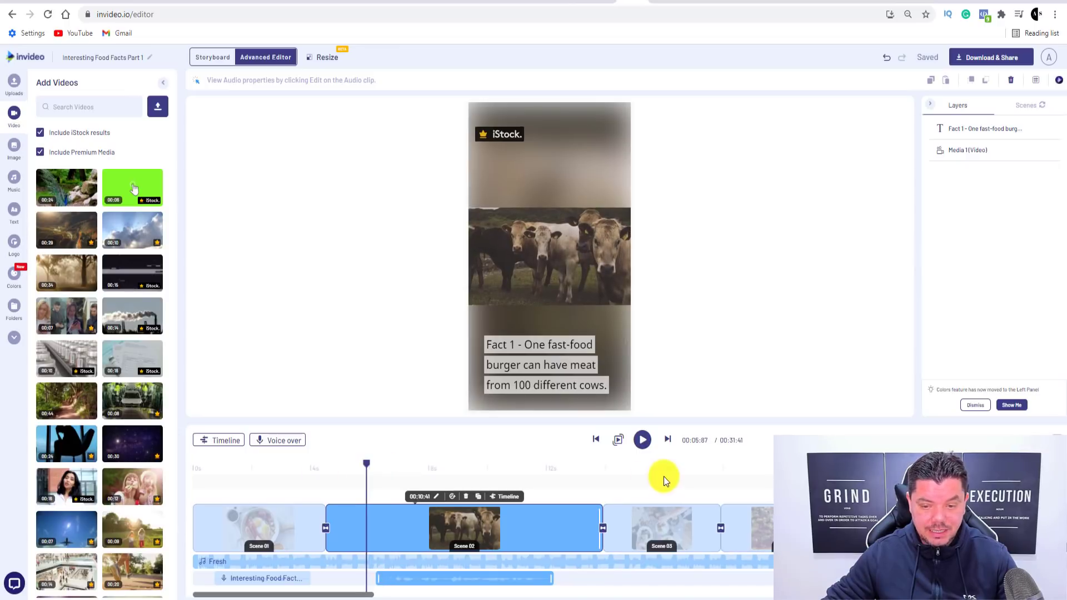
{"action": "left_click", "coordinate": [643, 441]}
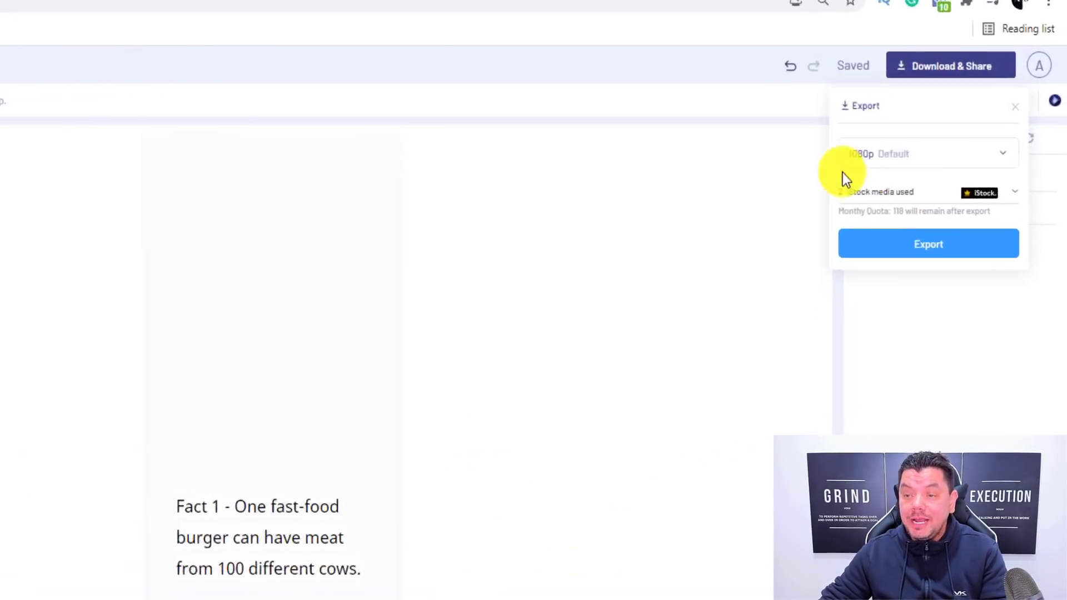
Export the video at the default 1080p resolution and view its download and share options.
{"action": "left_click", "coordinate": [936, 158]}
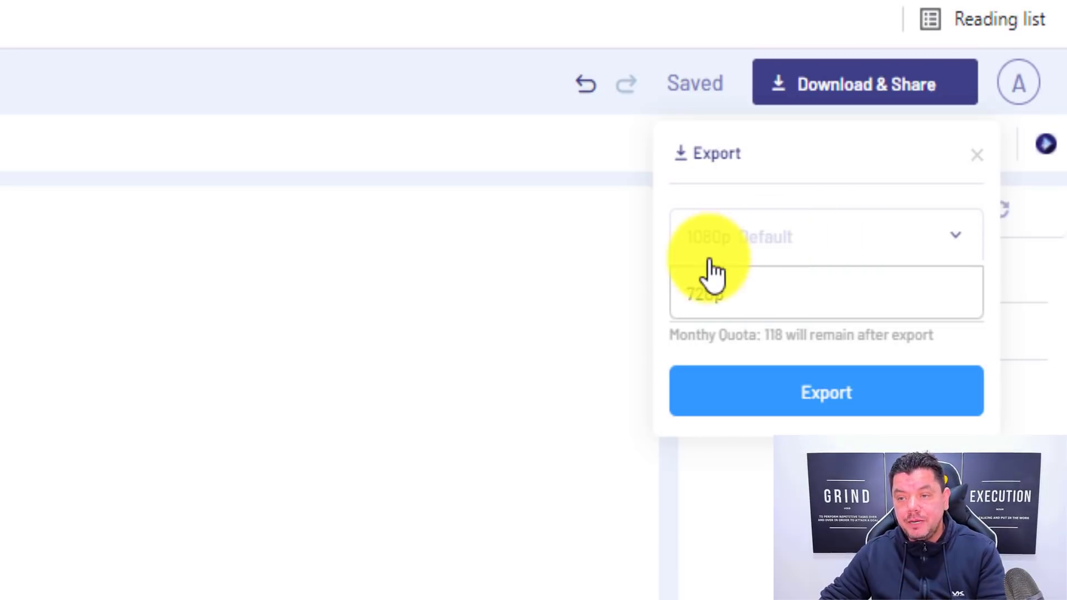
{"action": "left_click", "coordinate": [798, 245]}
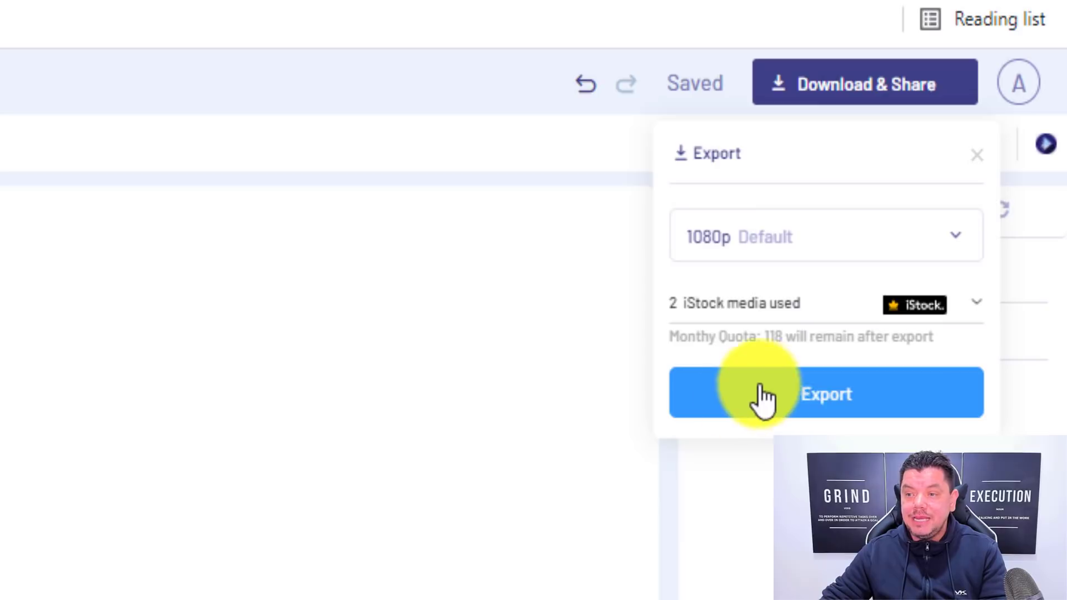
{"action": "left_click", "coordinate": [826, 408]}
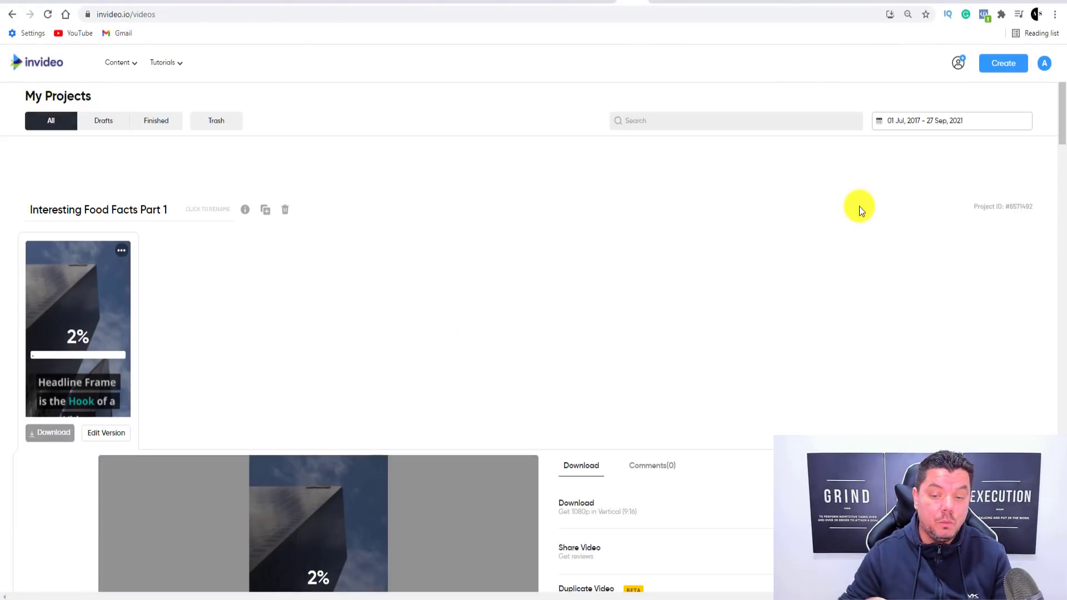
{"action": "scroll", "coordinate": [665, 315], "scroll_direction": "down", "scroll_amount": 4}
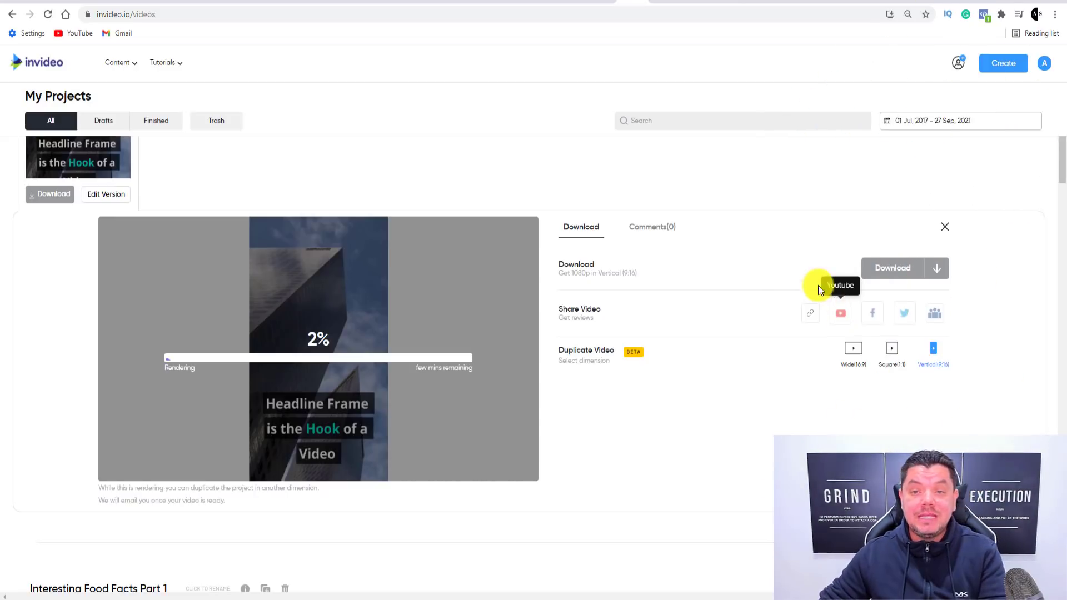
Switch to vidIQ and examine the search volume and competition for the keyword "interesting facts" in the keyword research results.
{"action": "left_click", "coordinate": [661, 3]}
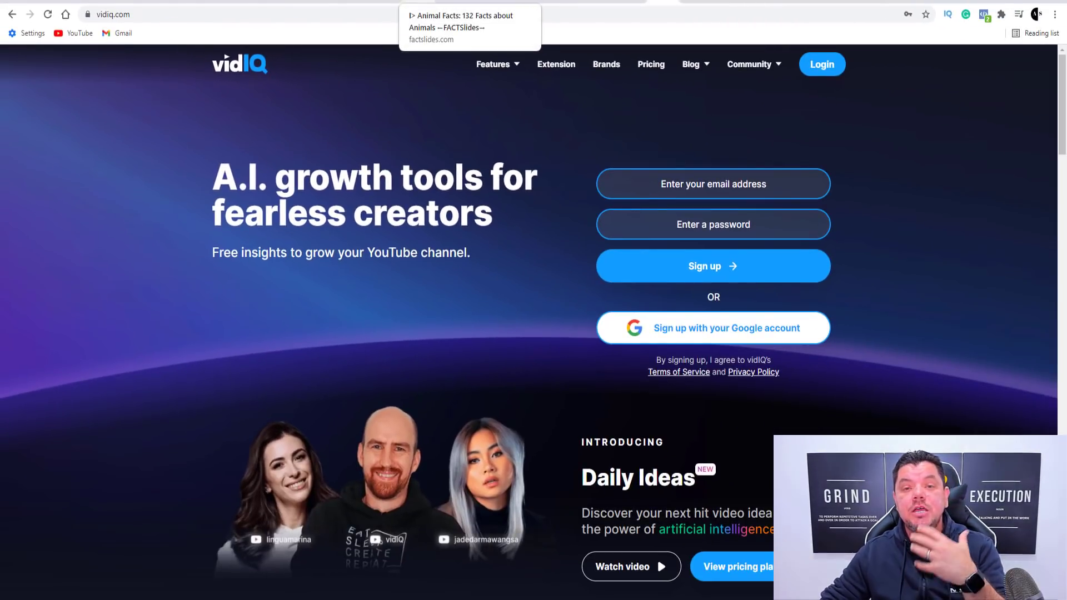
{"action": "left_click", "coordinate": [689, 2]}
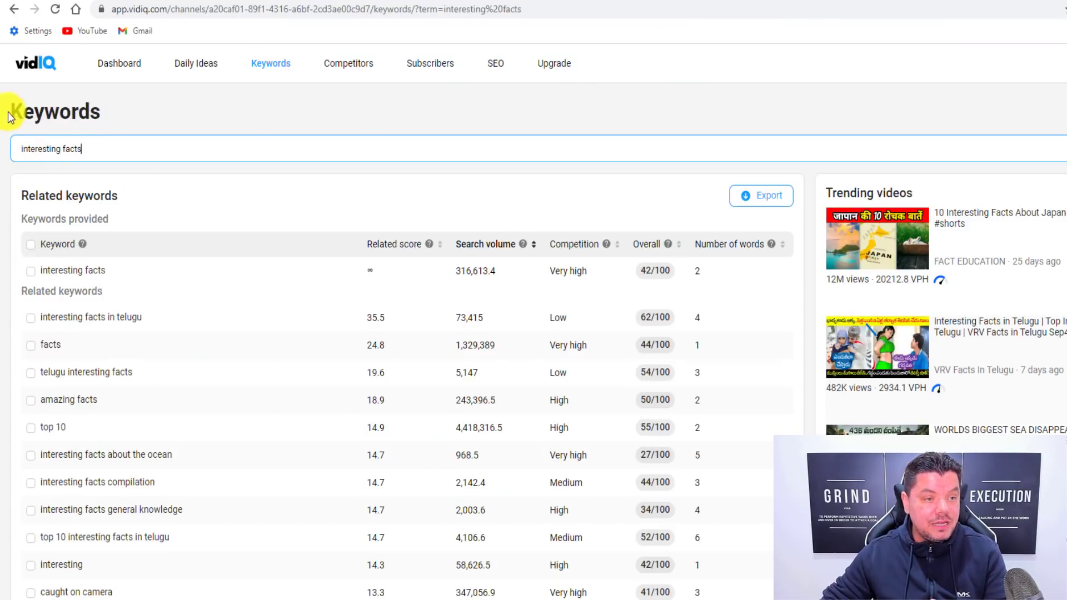
{"action": "left_click_drag", "start_coordinate": [16, 110], "coordinate": [159, 112]}
{"action": "left_click", "coordinate": [159, 111]}
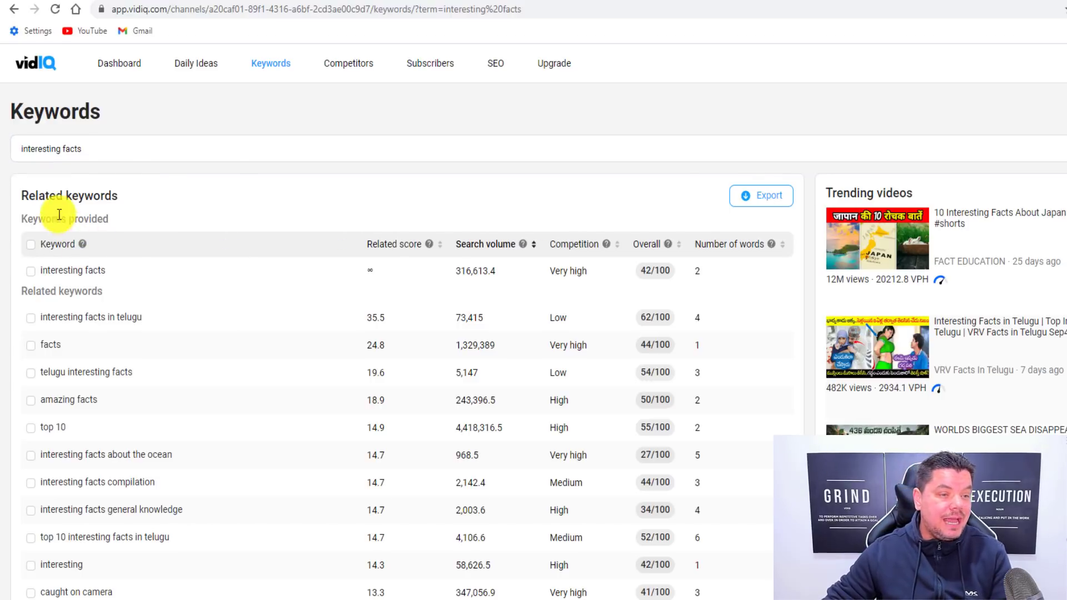
{"action": "left_click", "coordinate": [79, 194]}
{"action": "left_click_drag", "start_coordinate": [113, 273], "coordinate": [39, 270]}
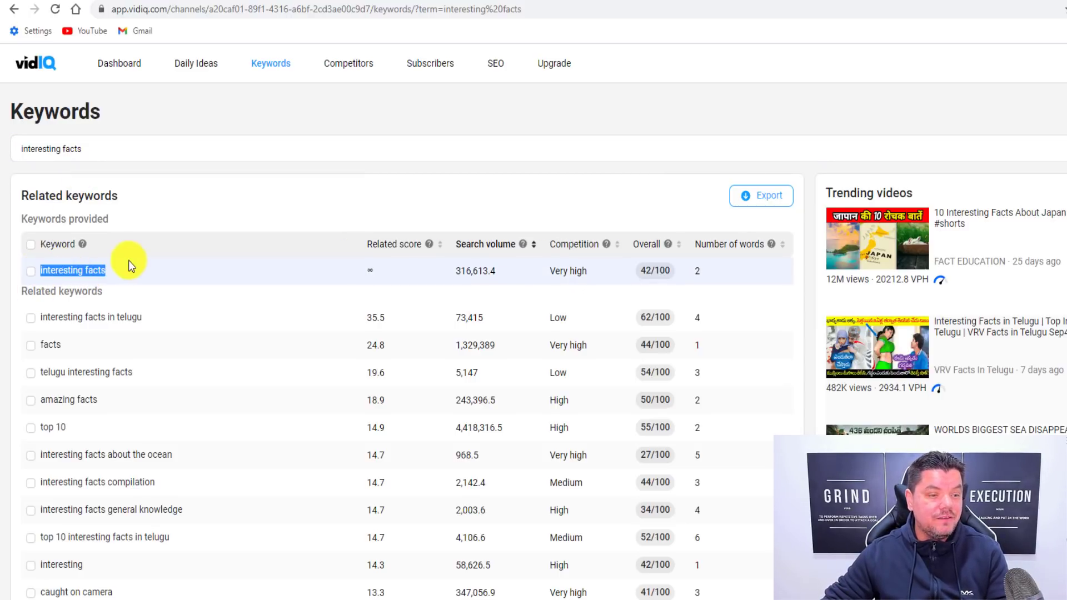
{"action": "double_click", "coordinate": [463, 272]}
{"action": "left_click", "coordinate": [509, 276]}
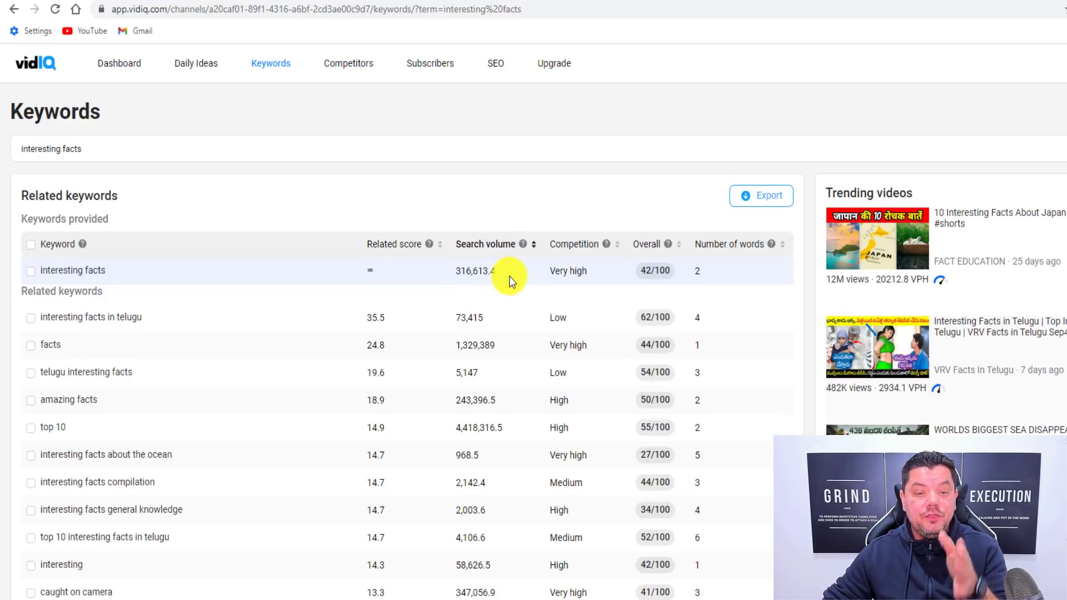
{"action": "mouse_move", "coordinate": [556, 270]}
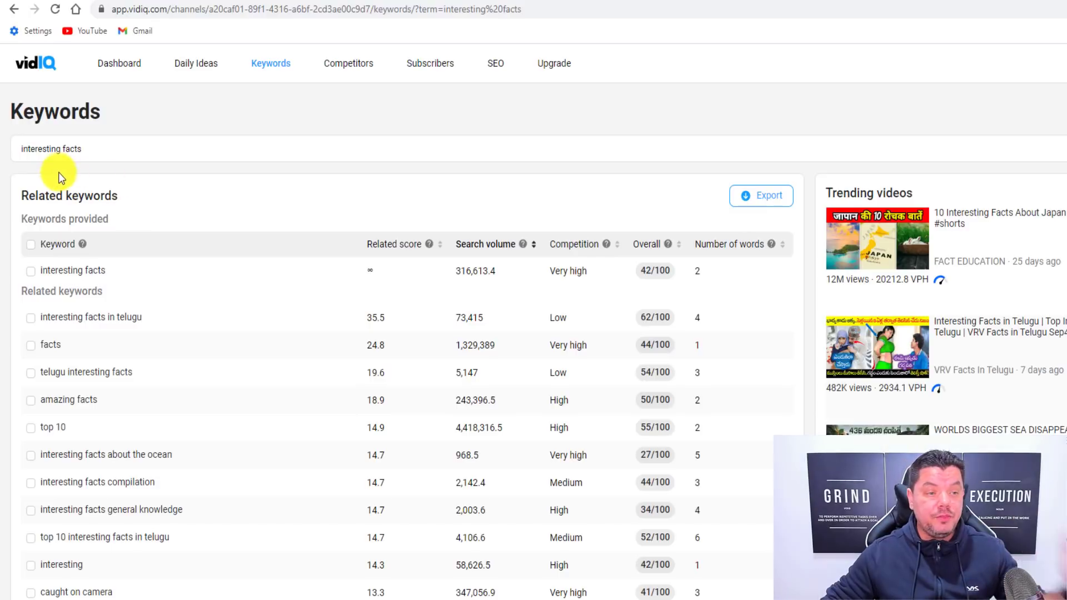
Look up the keyword "fun facts" in the keyword research and check its search volume.
{"action": "left_click_drag", "start_coordinate": [60, 155], "coordinate": [34, 150]}
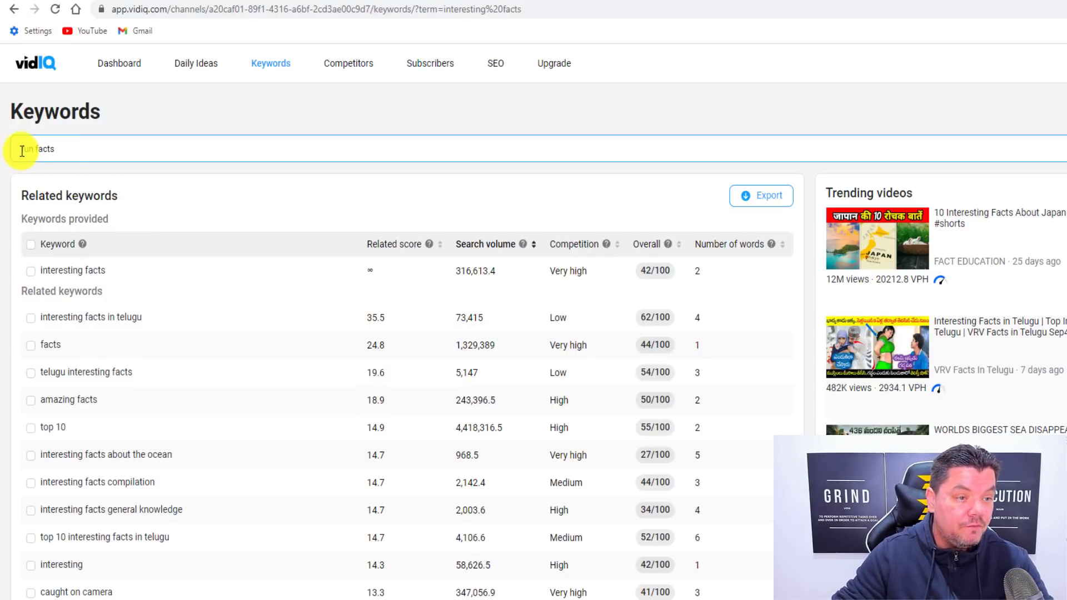
{"action": "type", "text": "fun"}
{"action": "key", "text": "Return"}
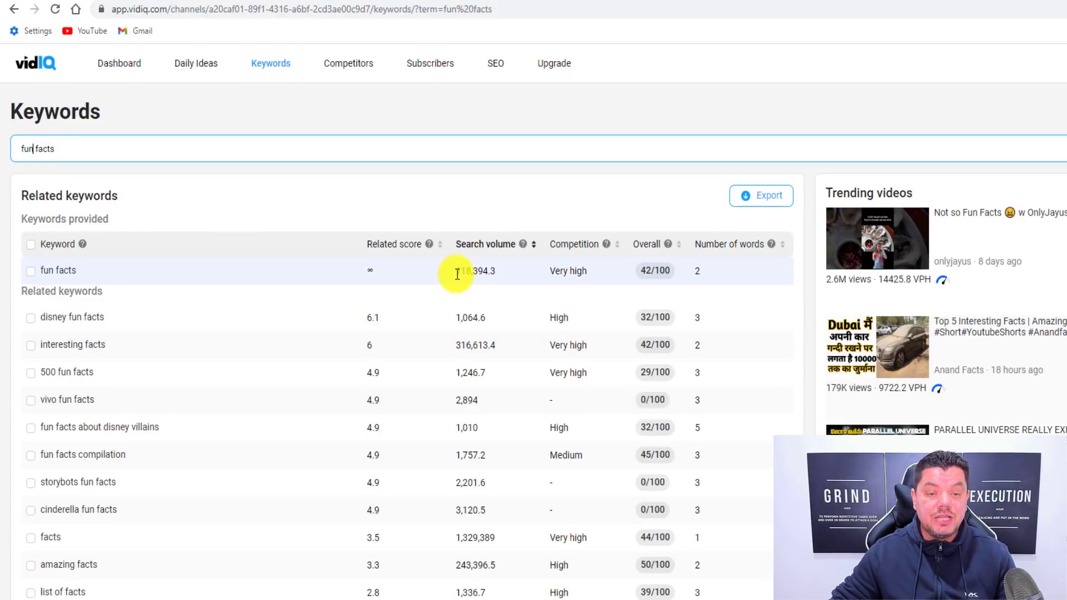
{"action": "left_click_drag", "start_coordinate": [456, 274], "coordinate": [488, 275]}
{"action": "left_click", "coordinate": [499, 273]}
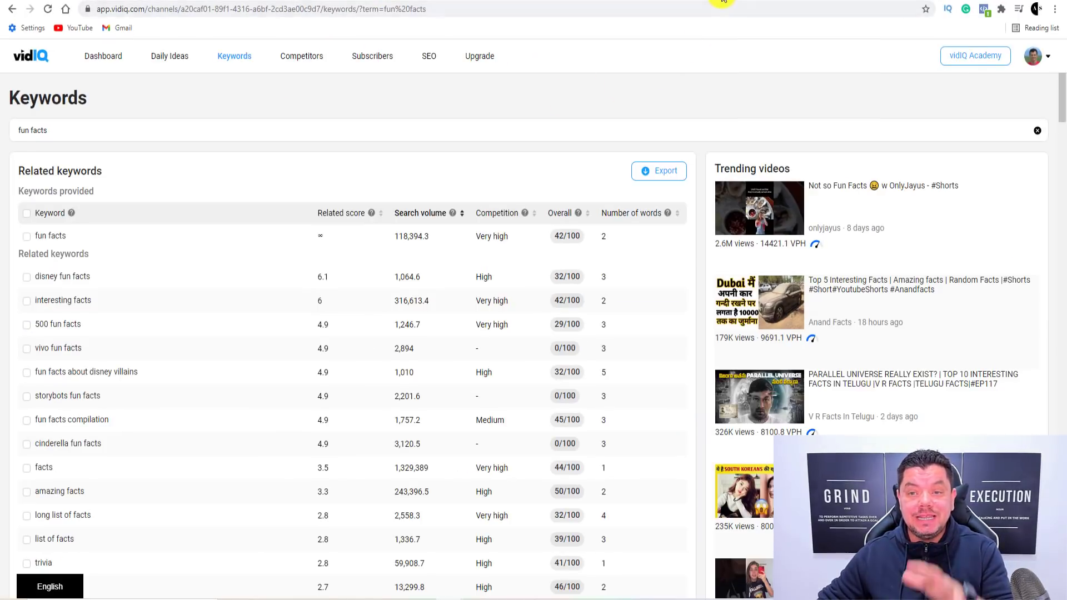
Switch to the Facts Express channel on YouTube and check its name and subscriber count above the uploaded videos.
{"action": "left_click", "coordinate": [840, 6]}
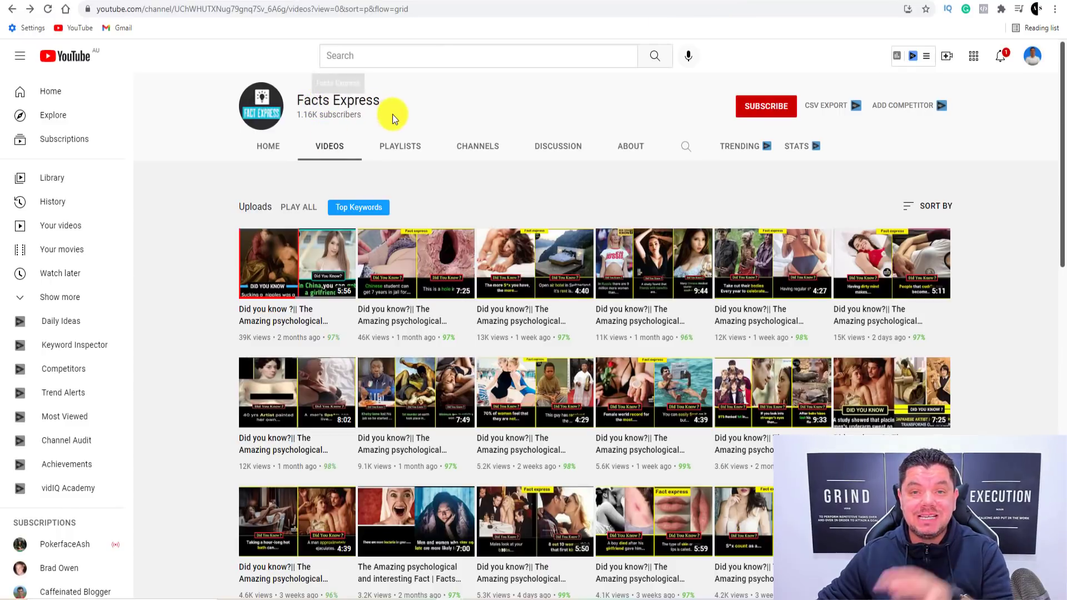
{"action": "left_click_drag", "start_coordinate": [297, 119], "coordinate": [292, 114]}
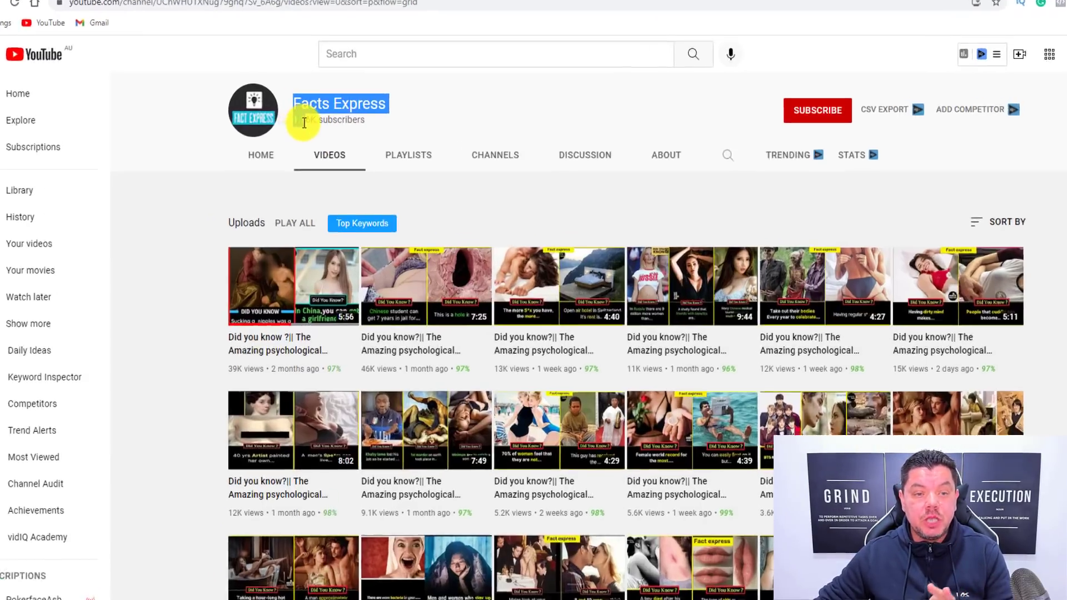
{"action": "left_click", "coordinate": [453, 118]}
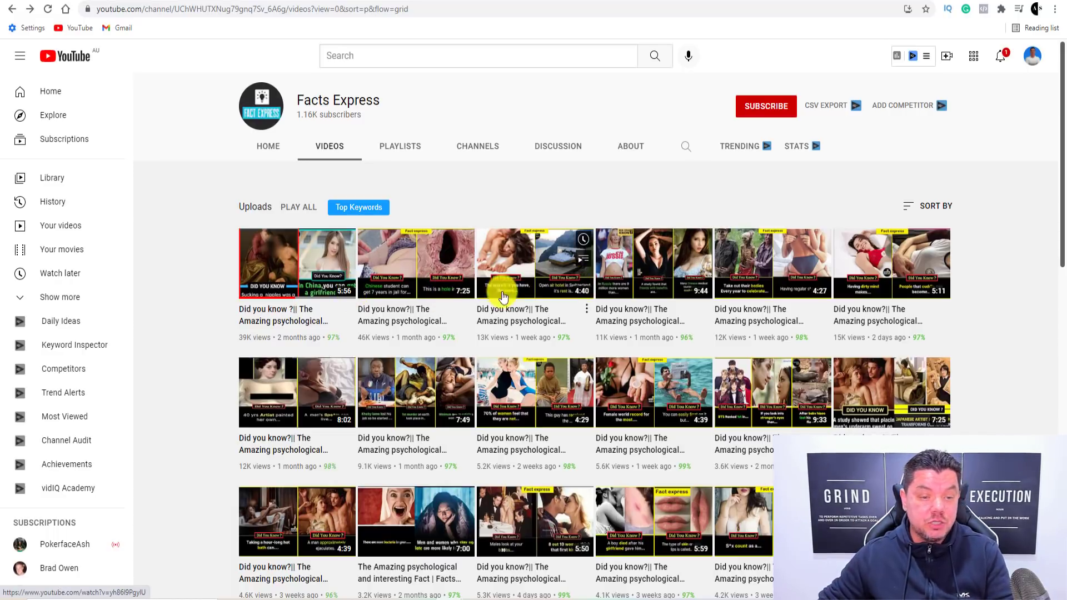
Open the channel's EP 16 "Did you know" video, paused, and examine the vidIQ keyword volume and competition scores of its video tags.
{"action": "left_click", "coordinate": [278, 273]}
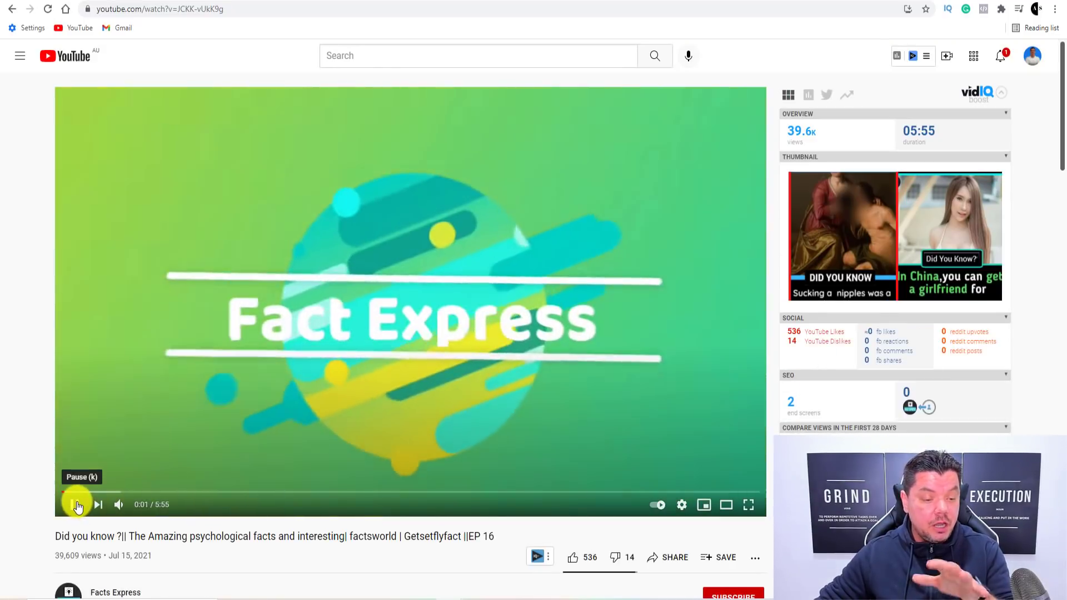
{"action": "left_click", "coordinate": [77, 504]}
{"action": "scroll", "coordinate": [620, 417], "scroll_direction": "down", "scroll_amount": 4}
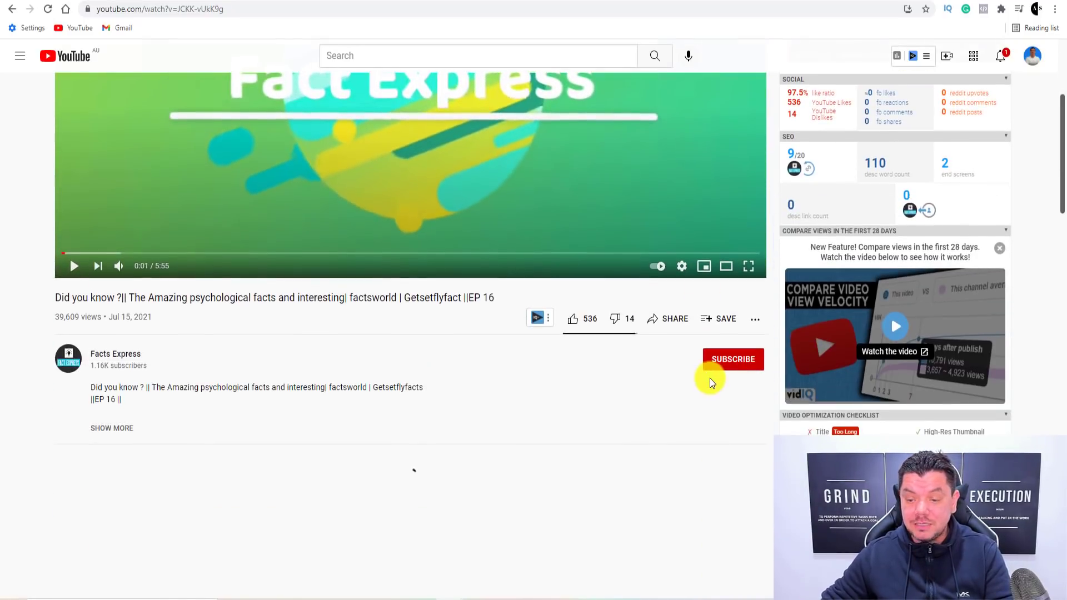
{"action": "scroll", "coordinate": [710, 381], "scroll_direction": "up", "scroll_amount": 3}
{"action": "scroll", "coordinate": [870, 177], "scroll_direction": "down", "scroll_amount": 1}
{"action": "scroll", "coordinate": [869, 177], "scroll_direction": "down", "scroll_amount": 10}
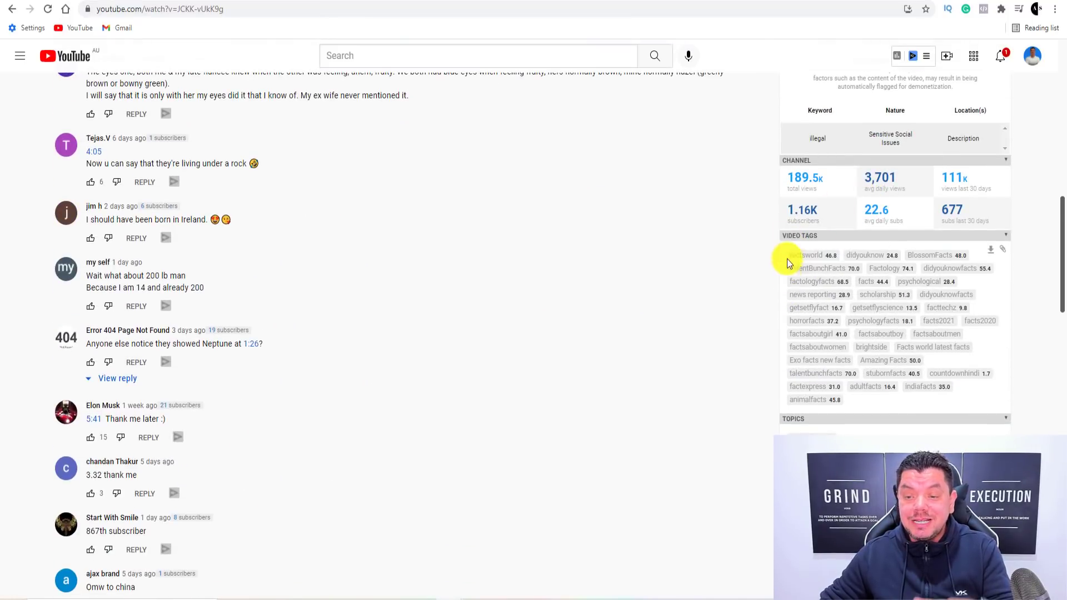
{"action": "mouse_move", "coordinate": [960, 370]}
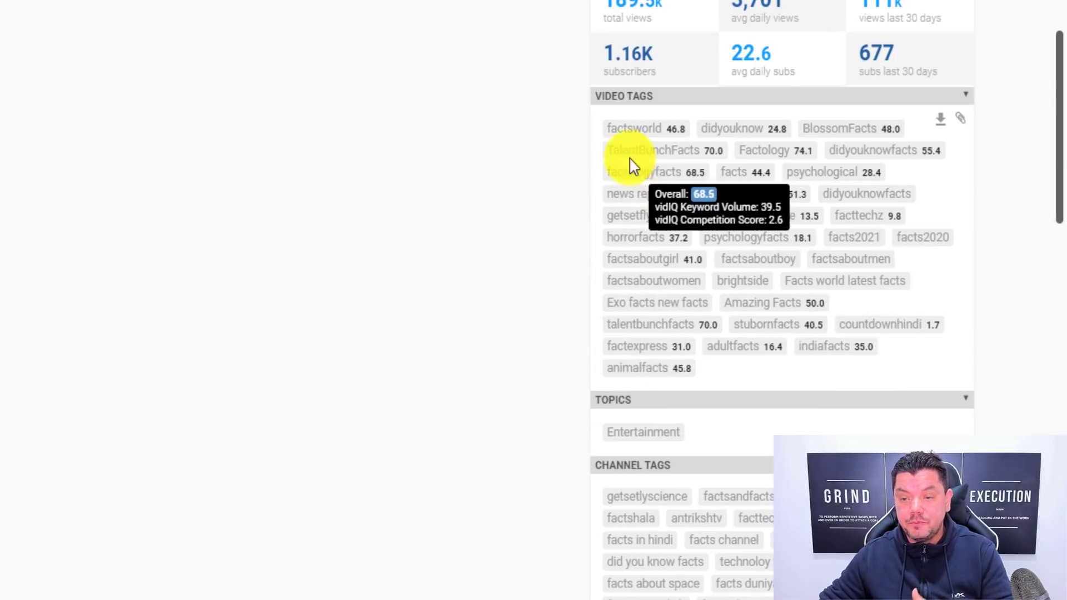
{"action": "mouse_move", "coordinate": [750, 133]}
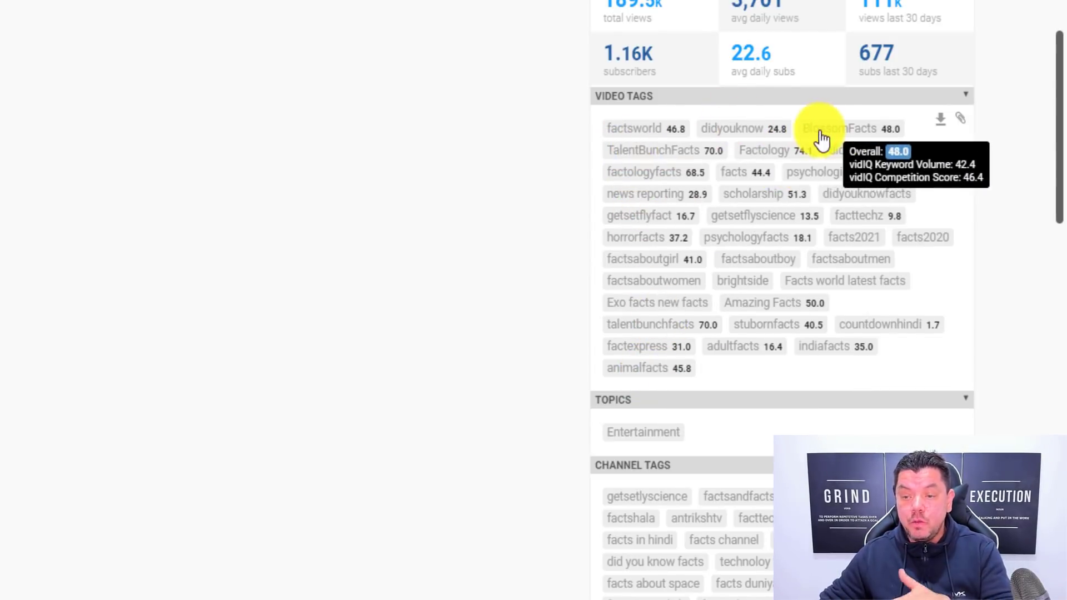
{"action": "mouse_move", "coordinate": [839, 177]}
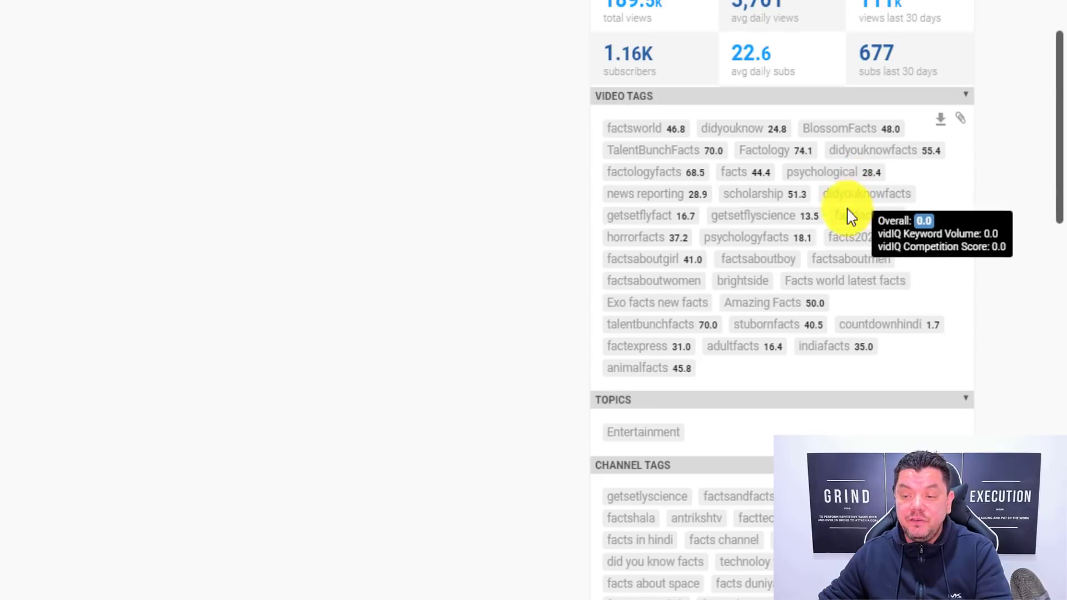
{"action": "mouse_move", "coordinate": [838, 254]}
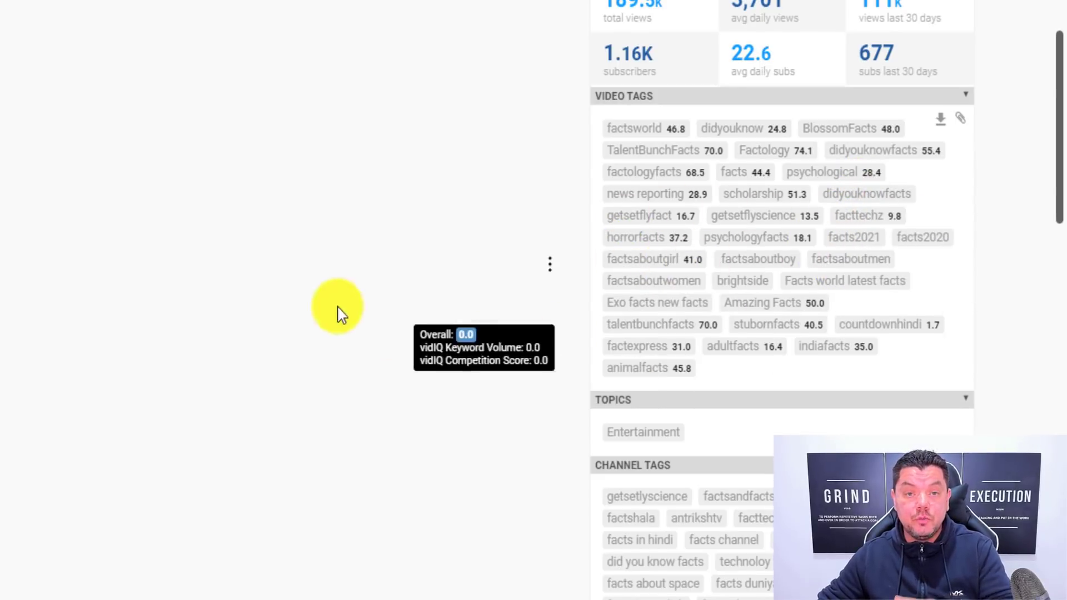
Return to the details below the EP 16 video's title and check its view count and publish date.
{"action": "scroll", "coordinate": [336, 309], "scroll_direction": "up", "scroll_amount": 10}
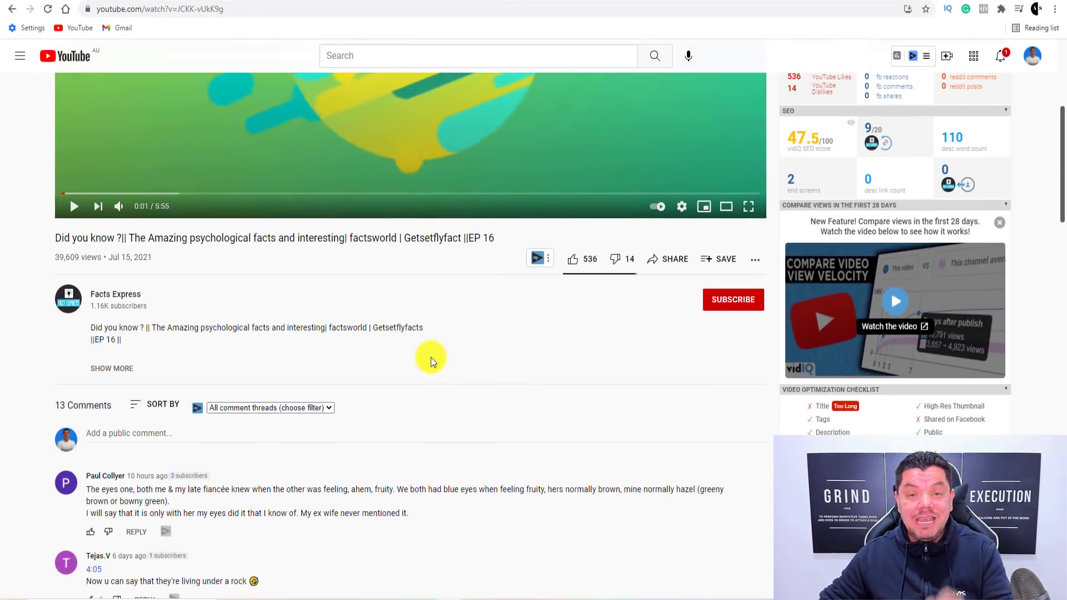
{"action": "scroll", "coordinate": [431, 357], "scroll_direction": "up", "scroll_amount": 1}
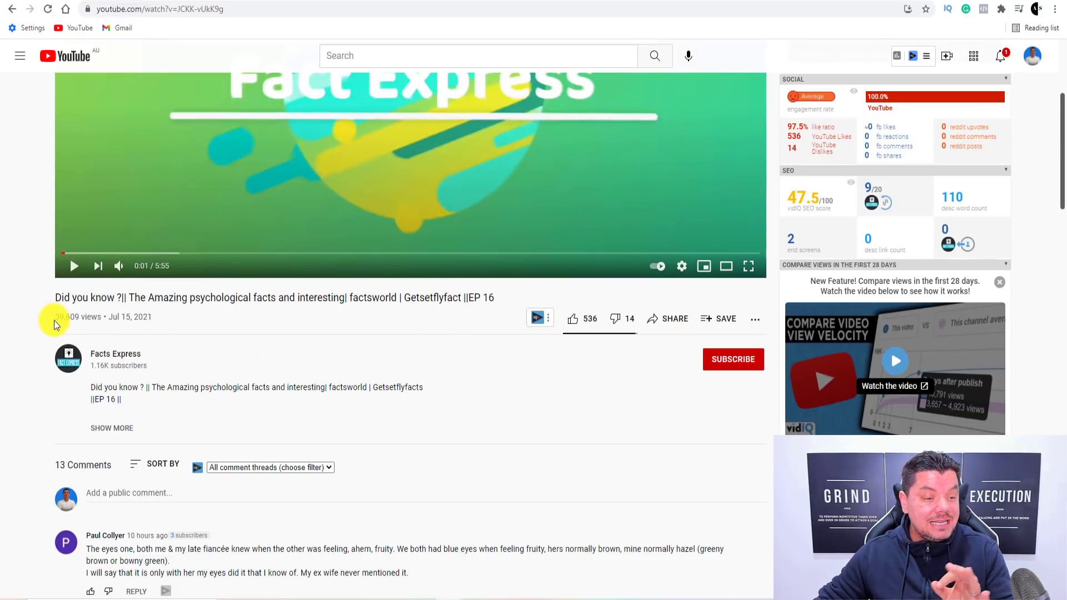
{"action": "left_click_drag", "start_coordinate": [55, 318], "coordinate": [183, 331]}
{"action": "left_click", "coordinate": [186, 311]}
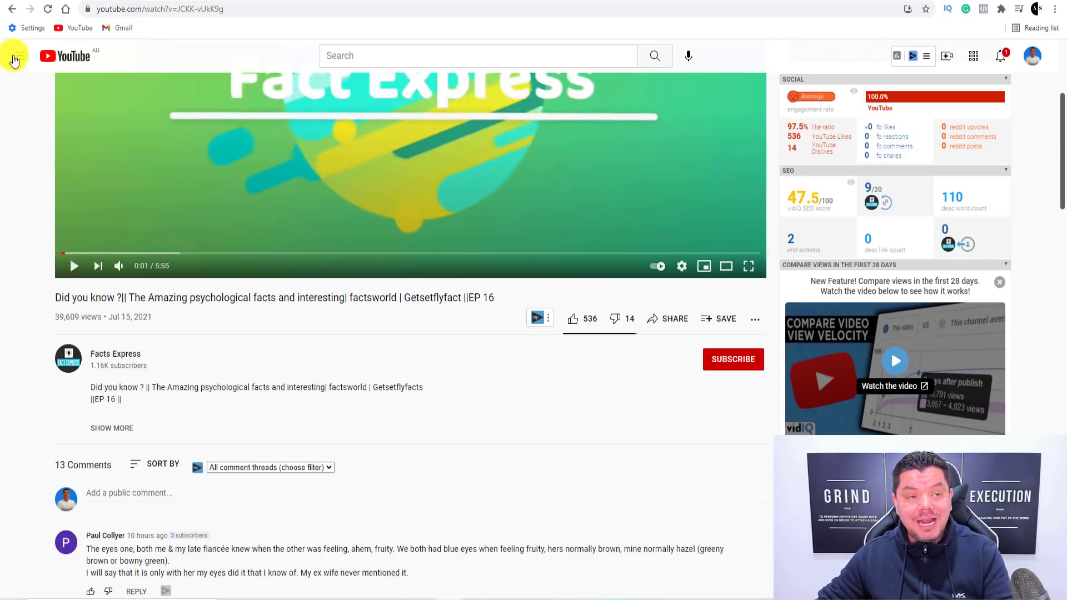